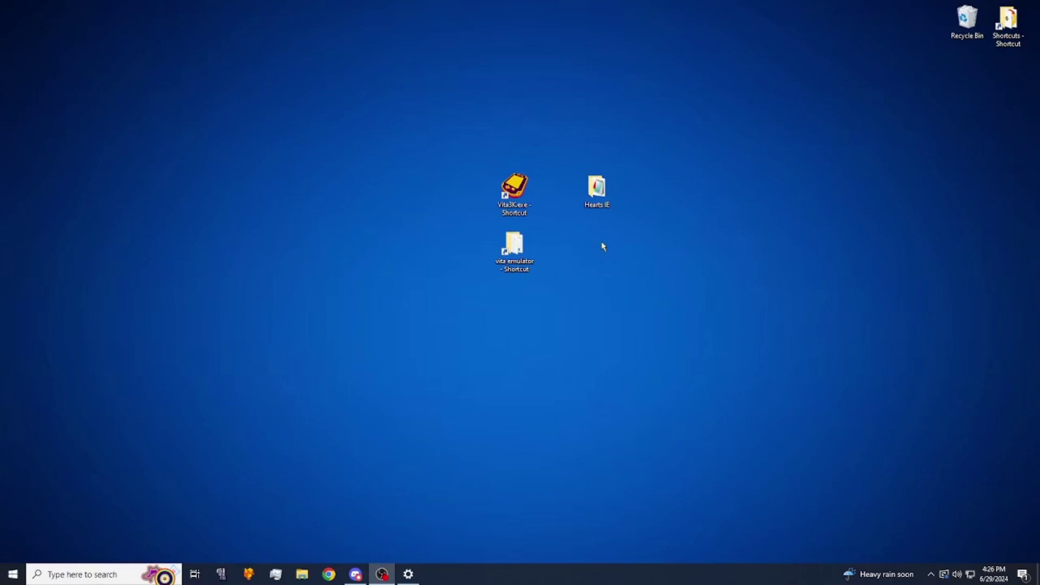
- Examine the contents of the Hearts IE and vita emulator folders from the desktop, closing each one again
{"action": "double_click", "coordinate": [595, 188]}
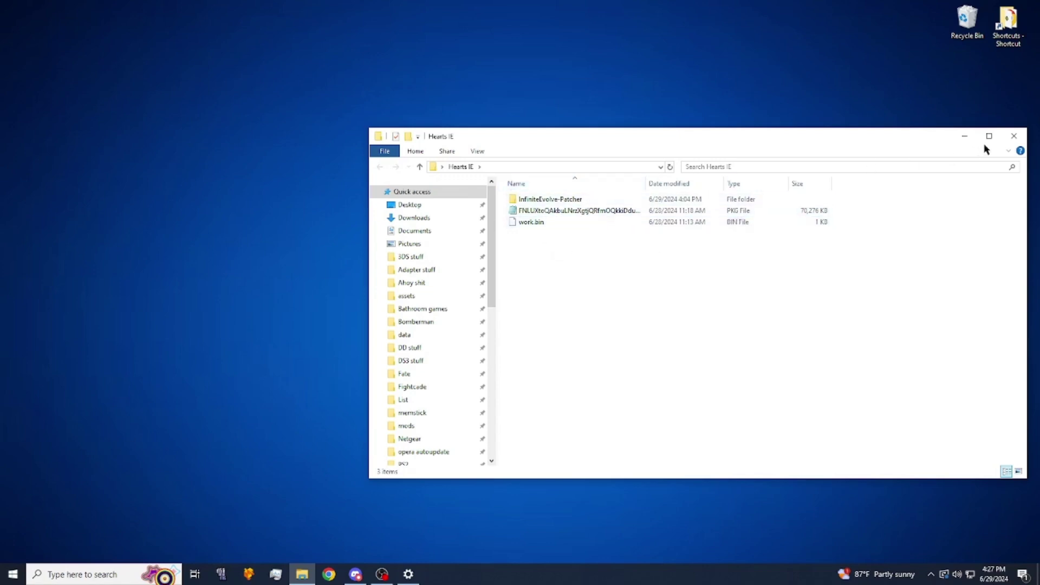
{"action": "left_click", "coordinate": [1022, 137]}
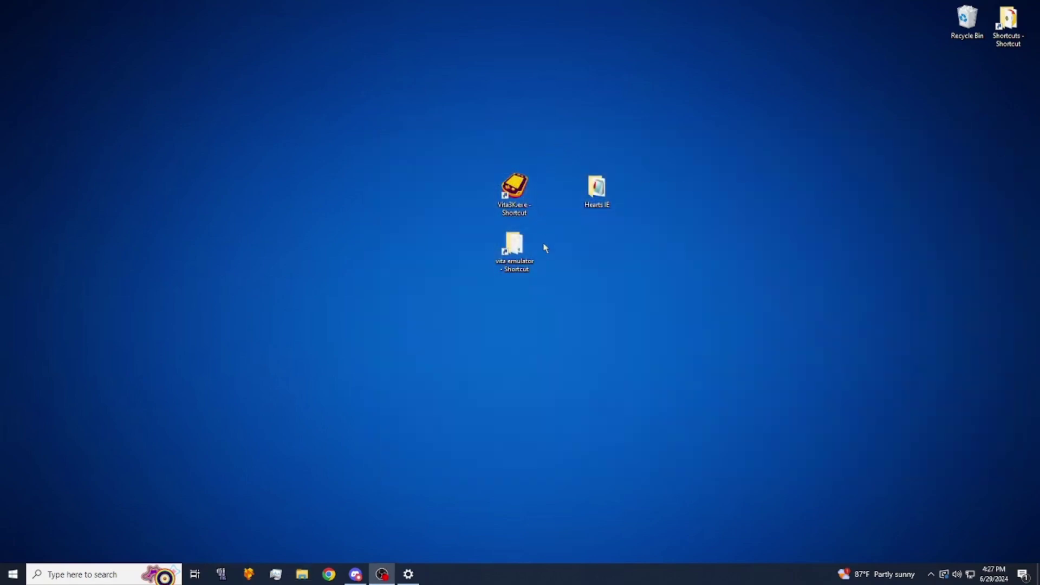
{"action": "double_click", "coordinate": [515, 270]}
{"action": "scroll", "coordinate": [615, 276], "scroll_direction": "down", "scroll_amount": 1}
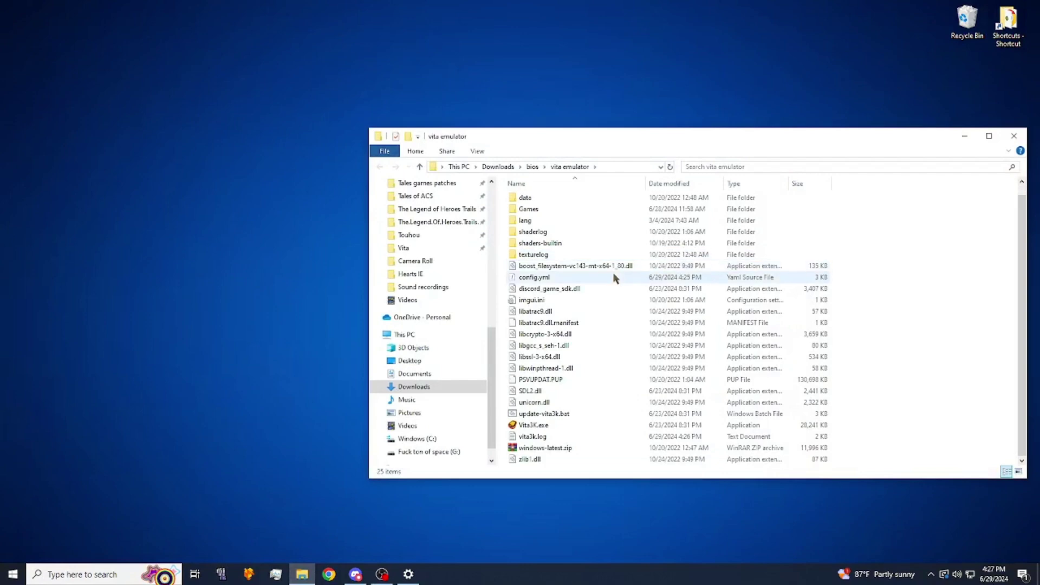
{"action": "scroll", "coordinate": [620, 276], "scroll_direction": "up", "scroll_amount": 1}
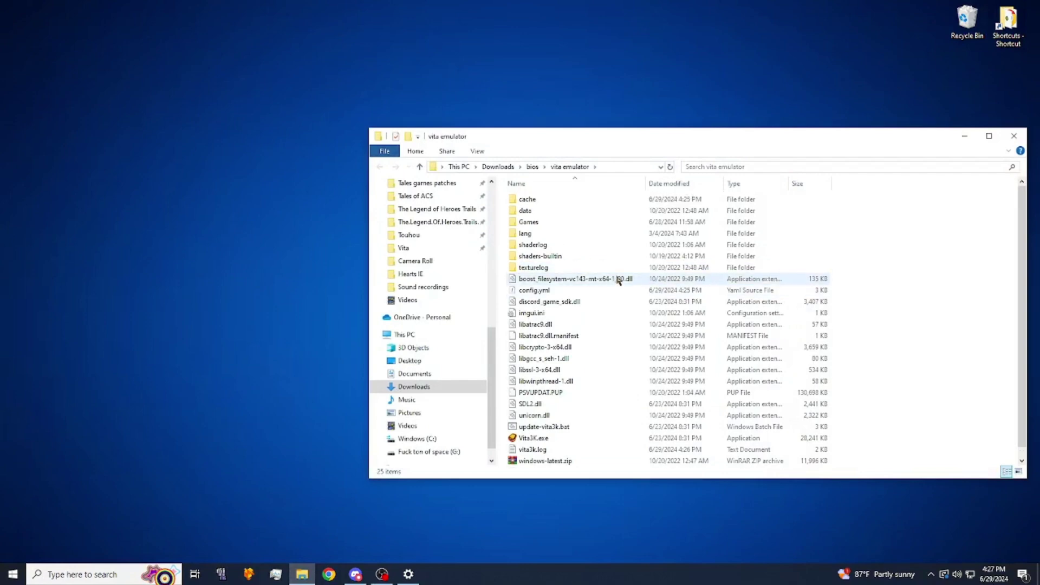
{"action": "left_click", "coordinate": [1023, 138]}
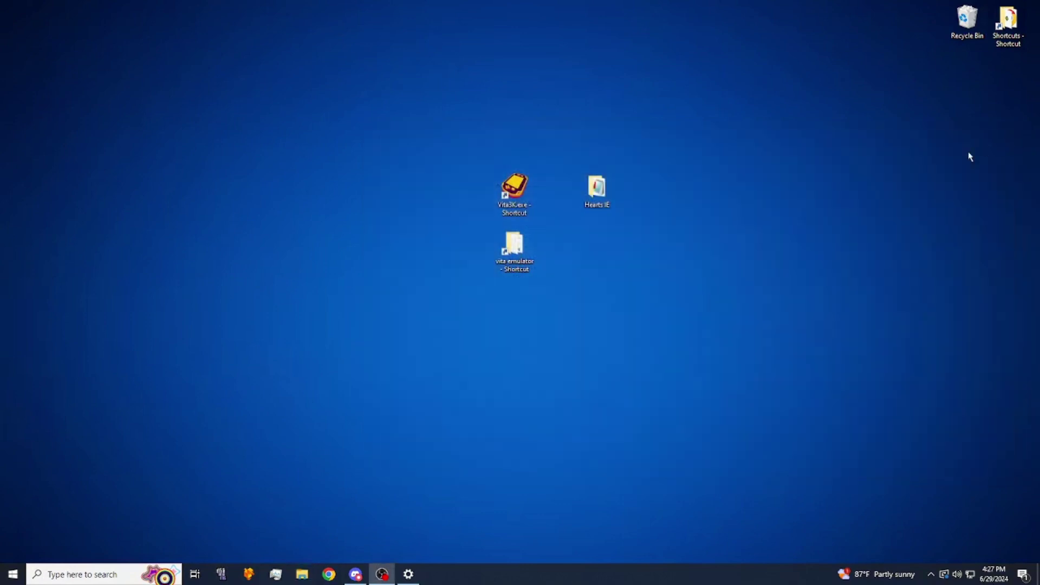
- Launch the Vita3K emulator, dismiss the welcome message and log in with the existing user to reach the app list
{"action": "left_click", "coordinate": [509, 190]}
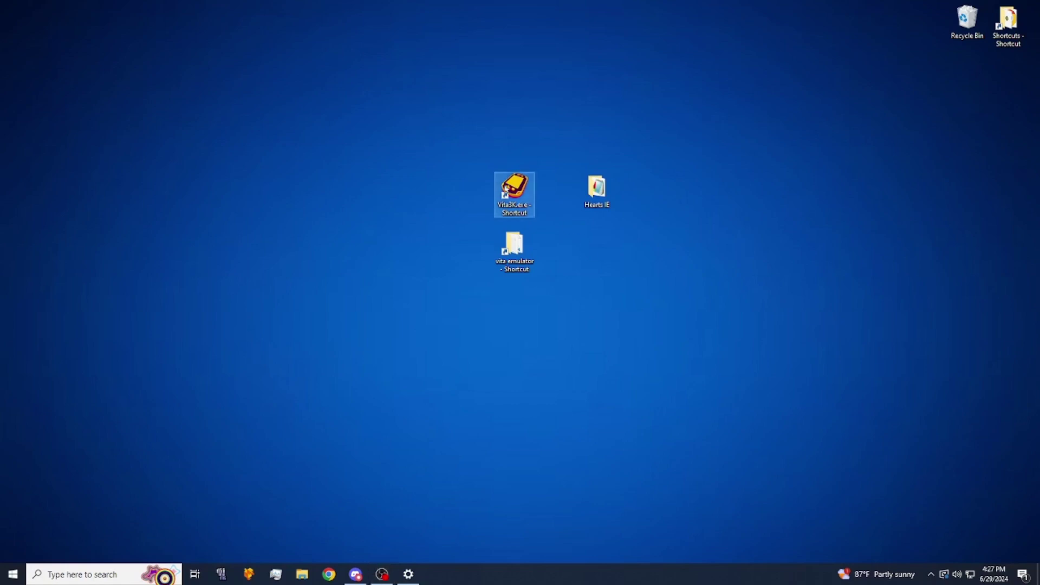
{"action": "double_click", "coordinate": [509, 191]}
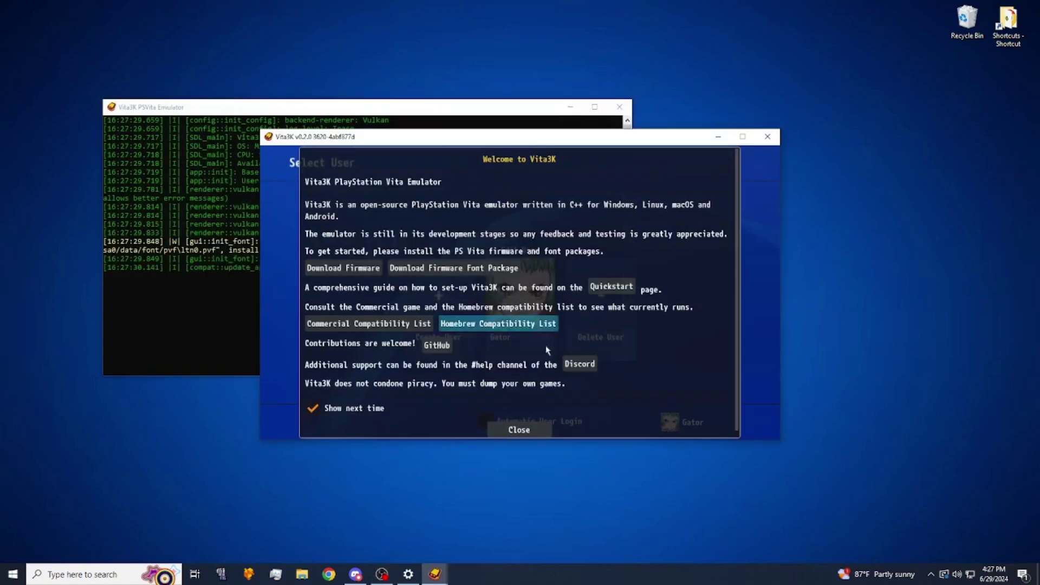
{"action": "left_click", "coordinate": [518, 430]}
{"action": "left_click", "coordinate": [524, 330]}
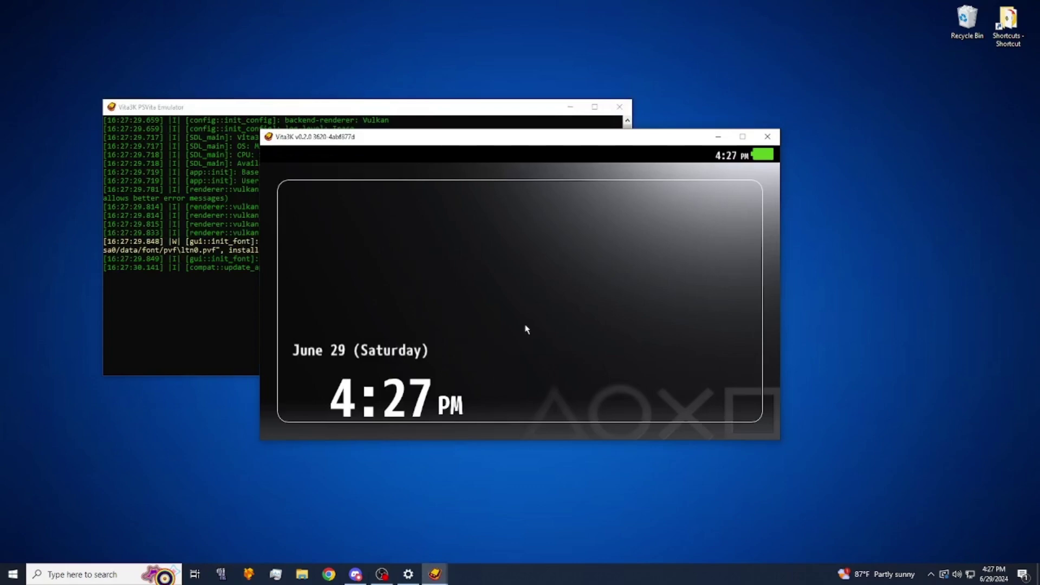
{"action": "left_click", "coordinate": [512, 332]}
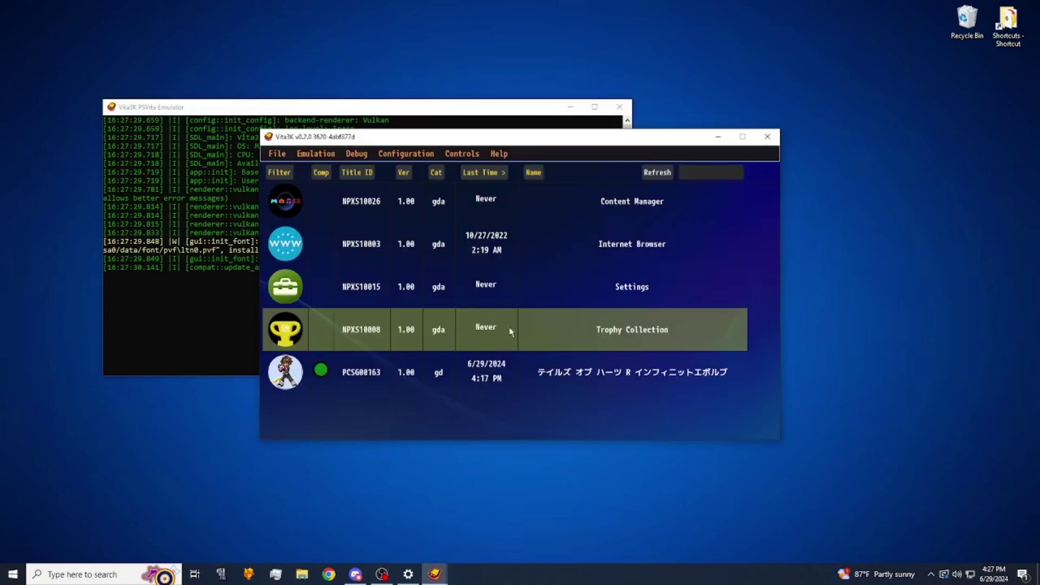
- Install the game's .pkg file from the Hearts IE folder, using work.bin as the license, and keep both source files
{"action": "left_click", "coordinate": [279, 155]}
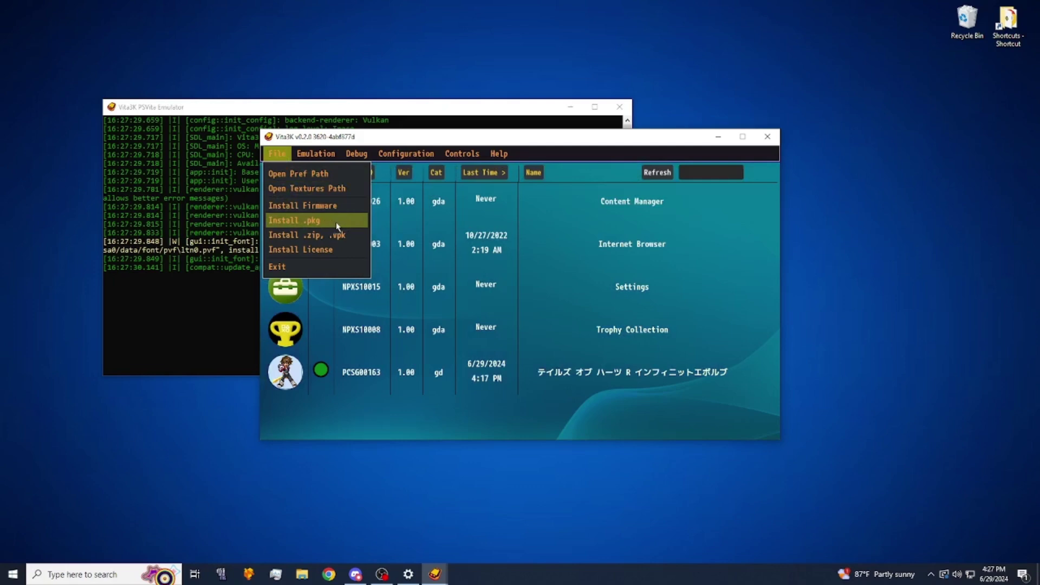
{"action": "left_click", "coordinate": [340, 222]}
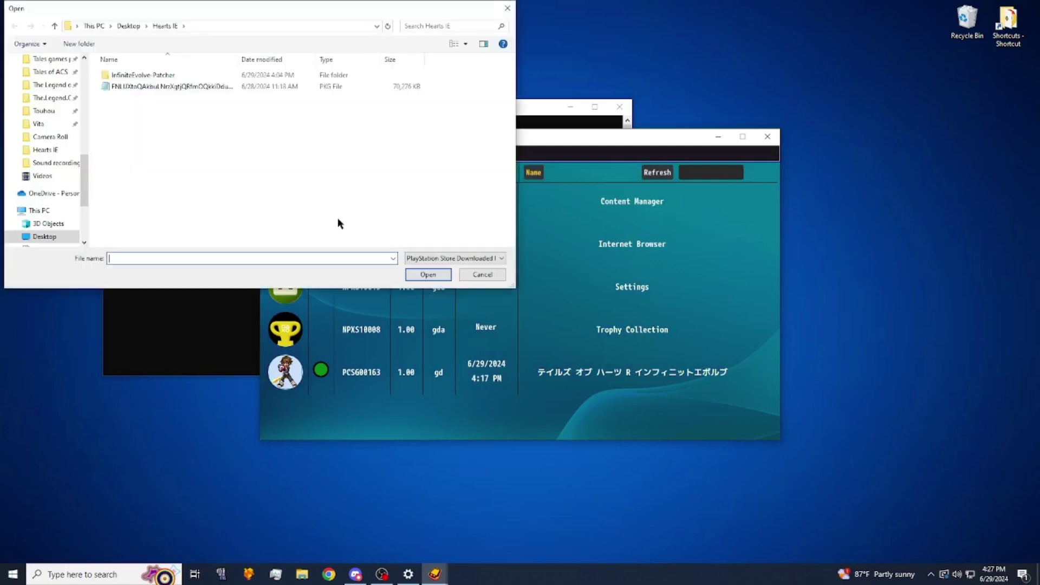
{"action": "left_click", "coordinate": [205, 92]}
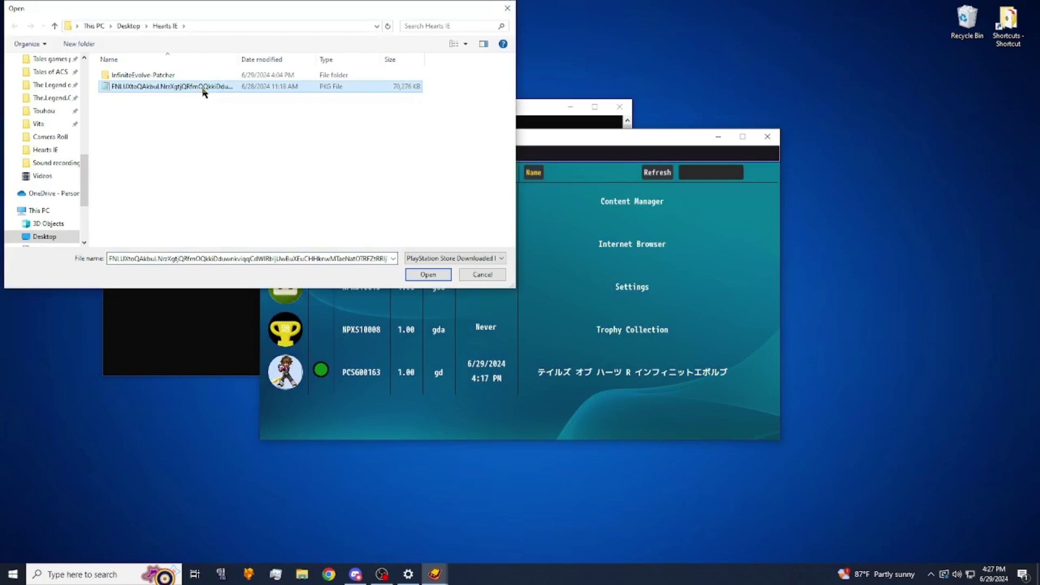
{"action": "double_click", "coordinate": [237, 90]}
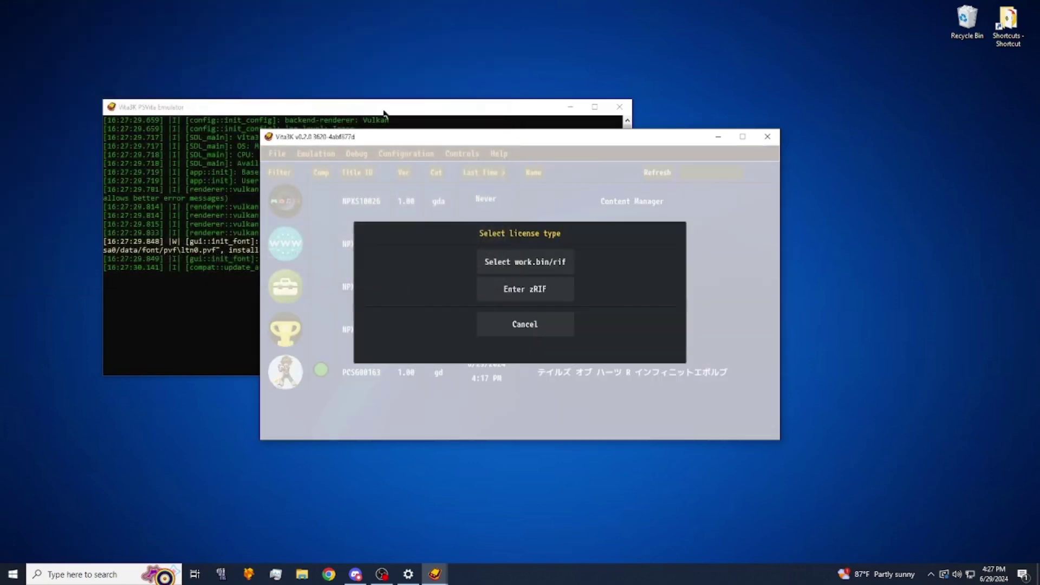
{"action": "left_click", "coordinate": [554, 264]}
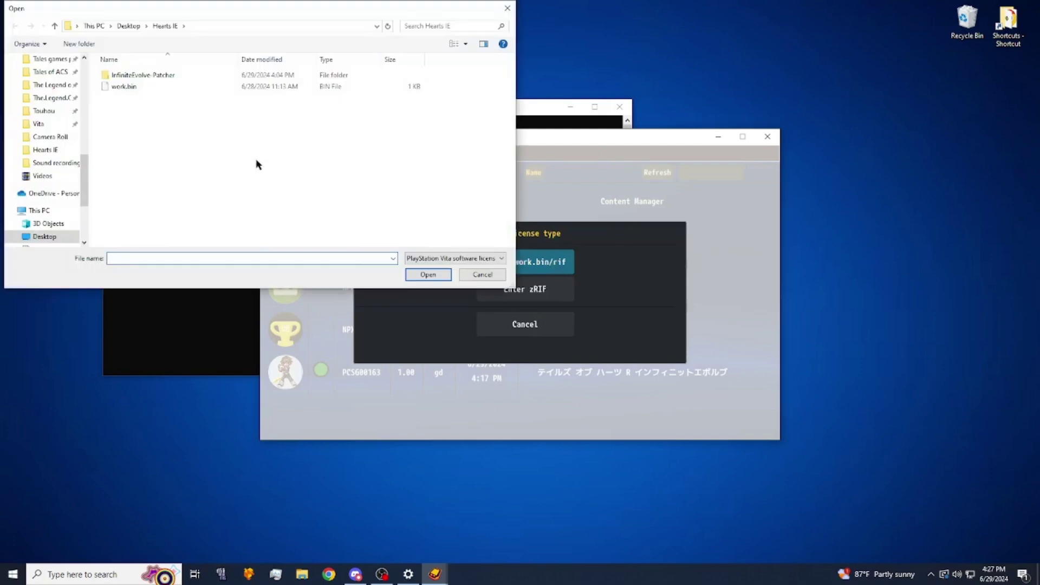
{"action": "left_click", "coordinate": [150, 91]}
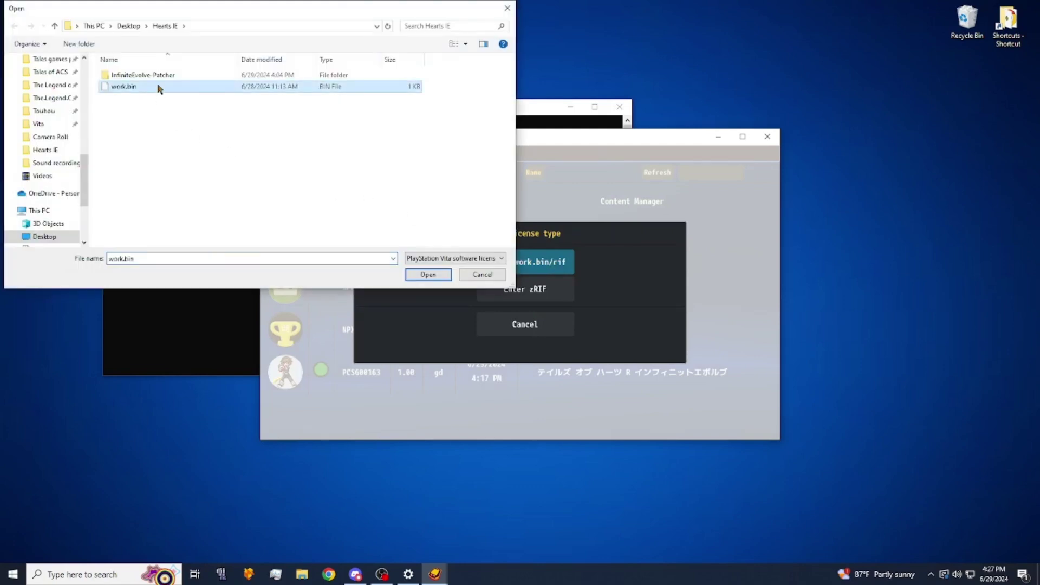
{"action": "double_click", "coordinate": [159, 88]}
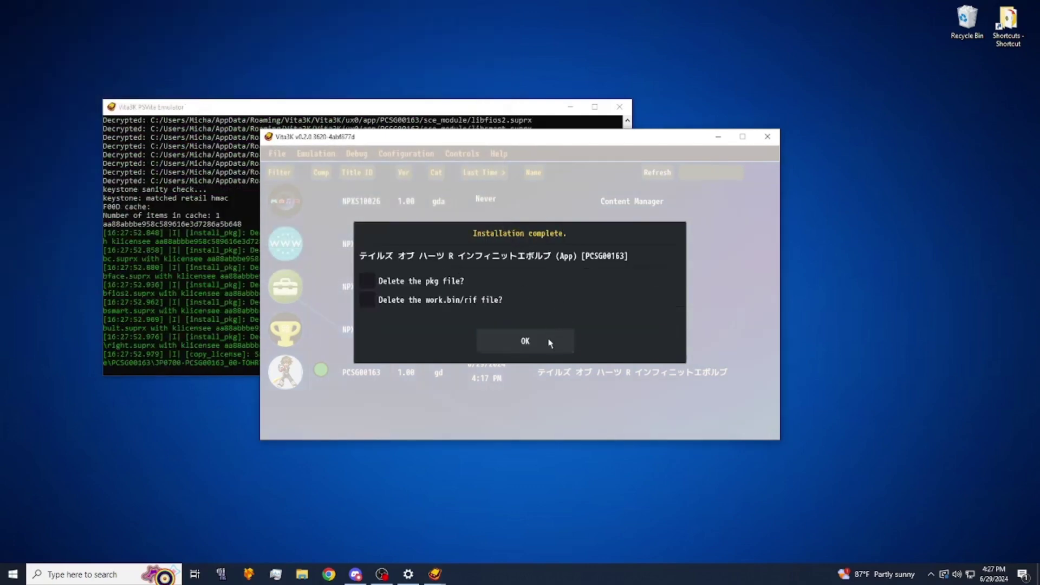
{"action": "left_click", "coordinate": [535, 345]}
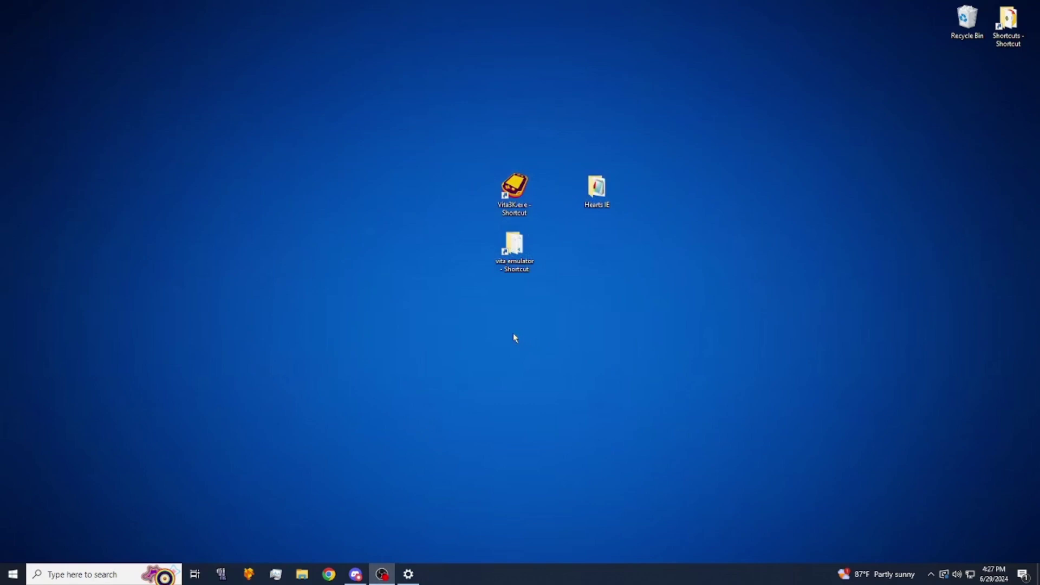
- Start Vita3K again from the desktop, dismiss its welcome message and enter the app list as the existing user
{"action": "left_click", "coordinate": [523, 194]}
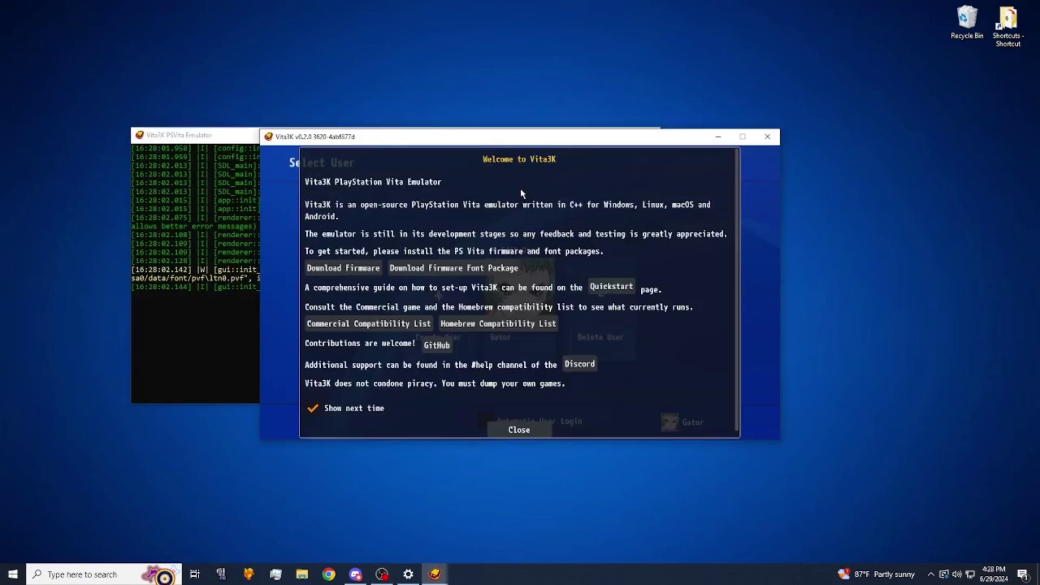
{"action": "left_click", "coordinate": [532, 424]}
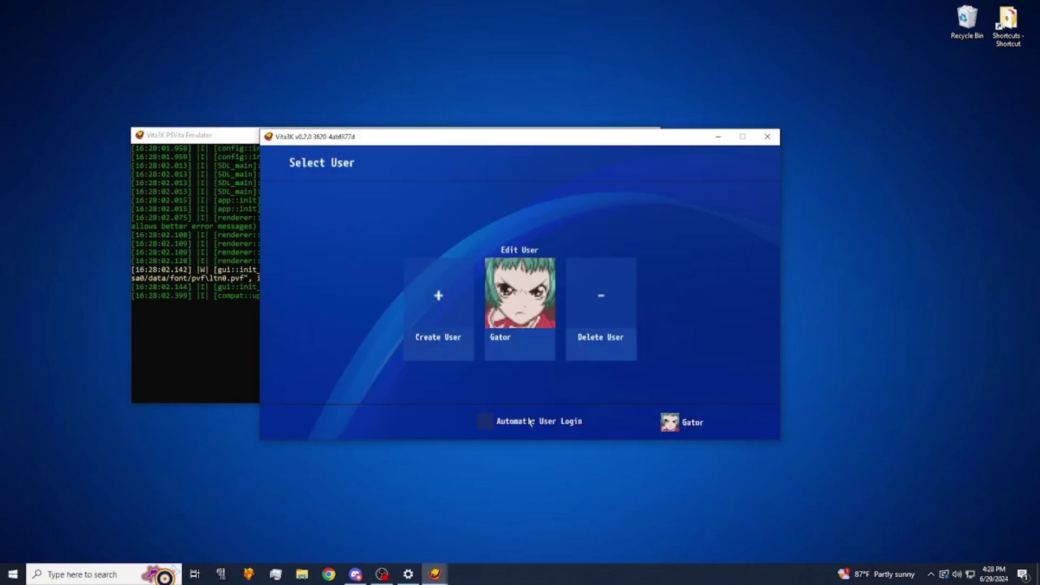
{"action": "left_click", "coordinate": [531, 325]}
{"action": "left_click", "coordinate": [529, 325]}
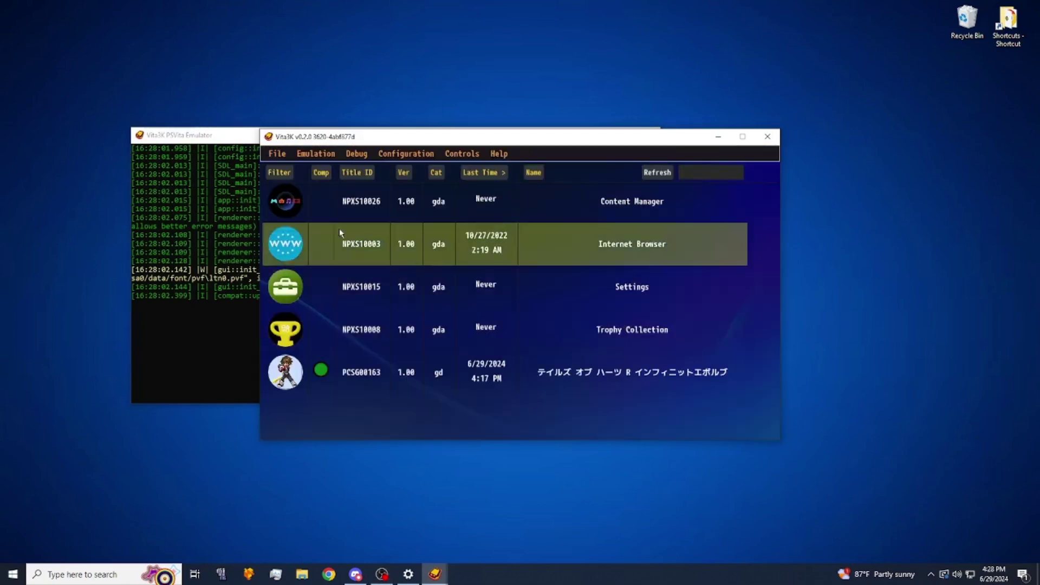
- Open the emulator's pref path and go to the installed game's folder, ux0 > app > PCSG00163
{"action": "left_click", "coordinate": [277, 155]}
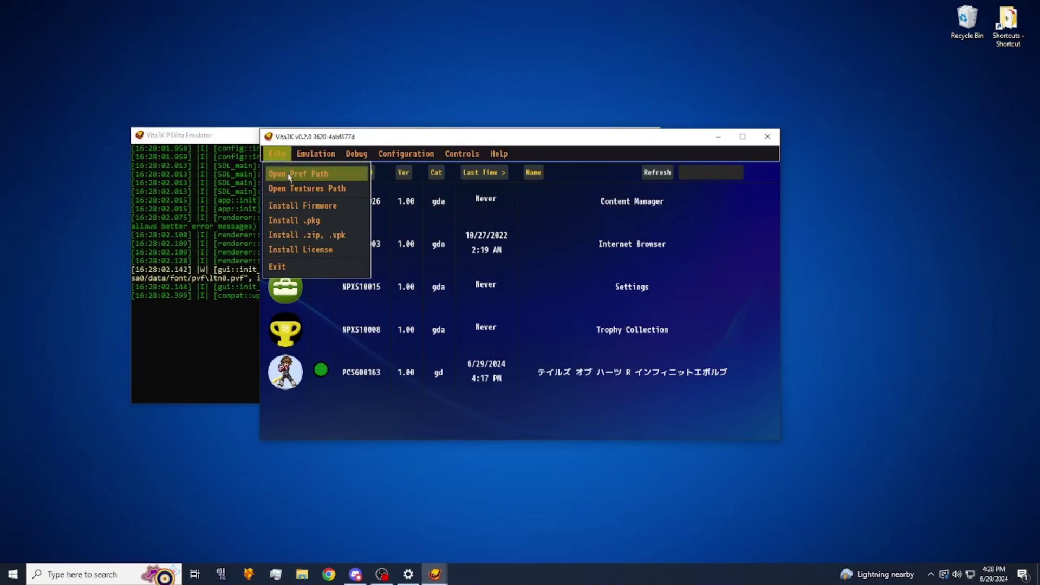
{"action": "left_click", "coordinate": [290, 175]}
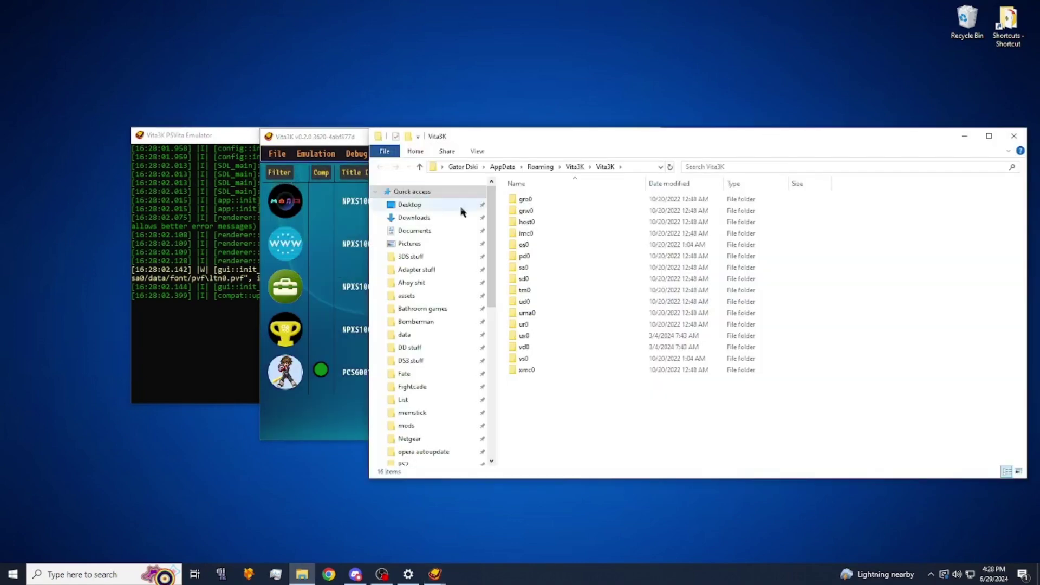
{"action": "left_click", "coordinate": [534, 336]}
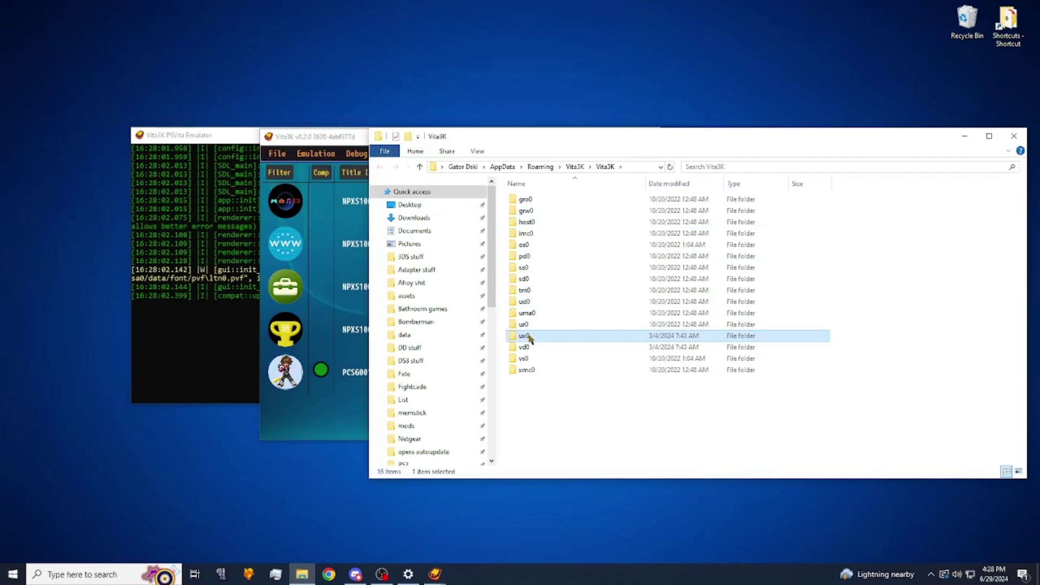
{"action": "double_click", "coordinate": [560, 340]}
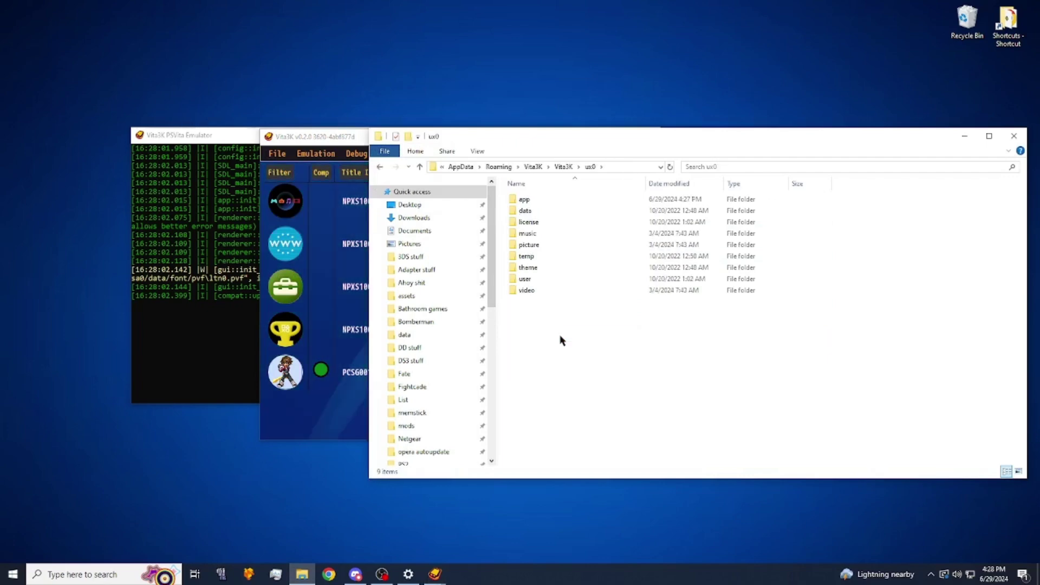
{"action": "double_click", "coordinate": [560, 200]}
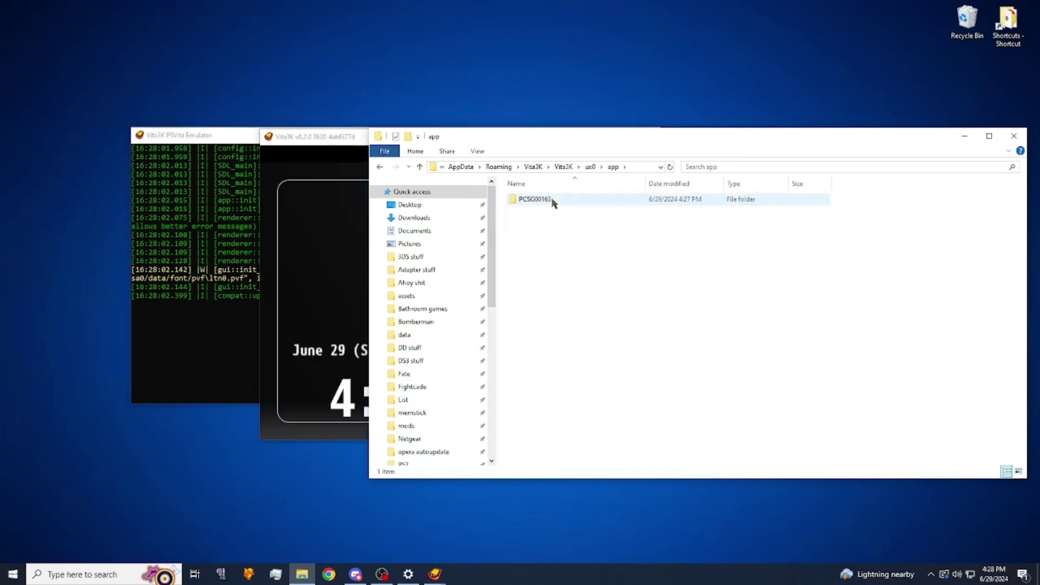
{"action": "left_click", "coordinate": [562, 202]}
{"action": "double_click", "coordinate": [562, 201]}
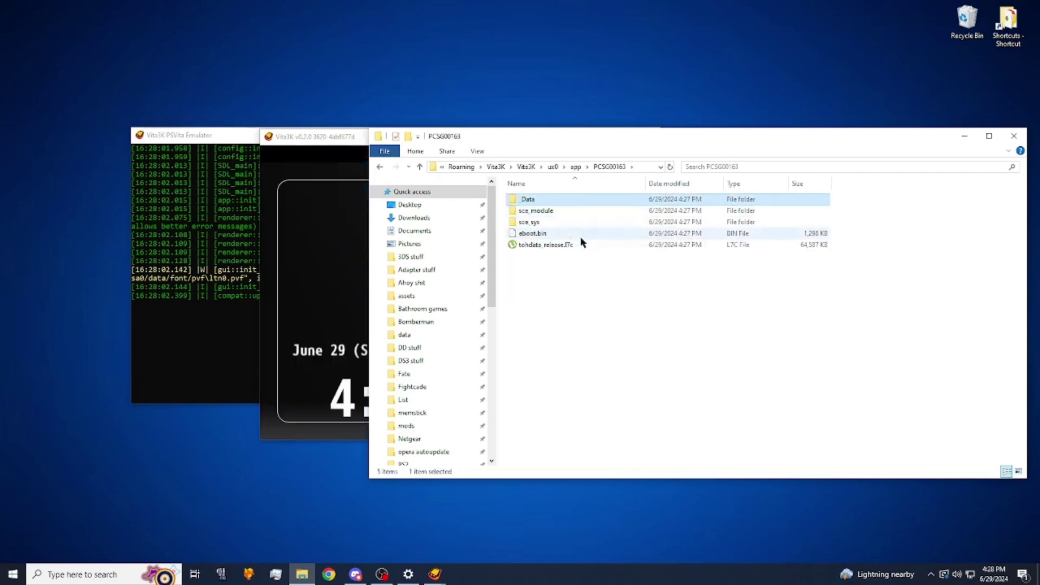
- Cut eboot.bin and tohdata_release.l7c from the PCSG00163 folder
{"action": "left_click_drag", "start_coordinate": [563, 269], "coordinate": [592, 231]}
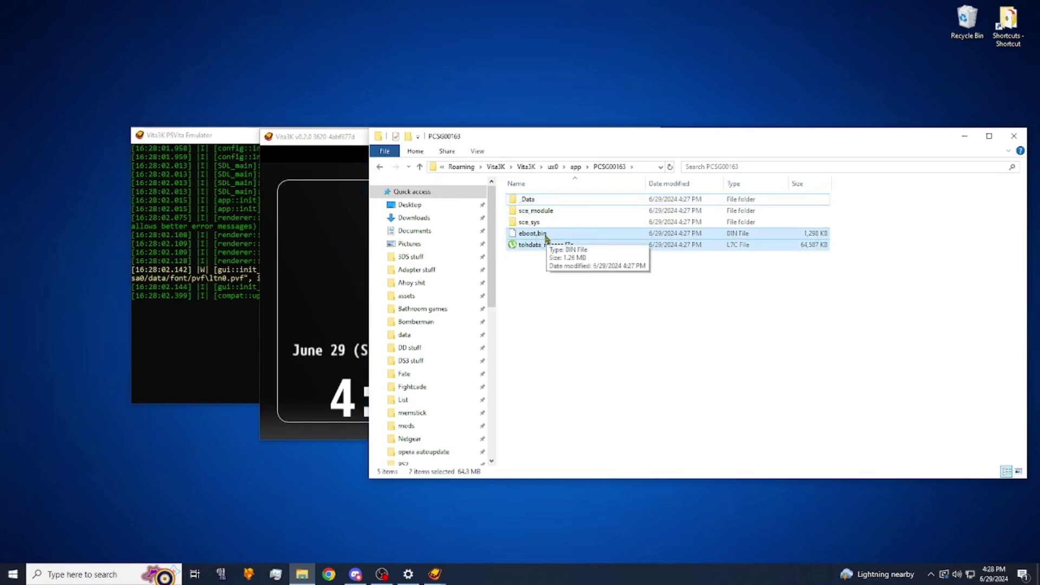
{"action": "right_click", "coordinate": [598, 247]}
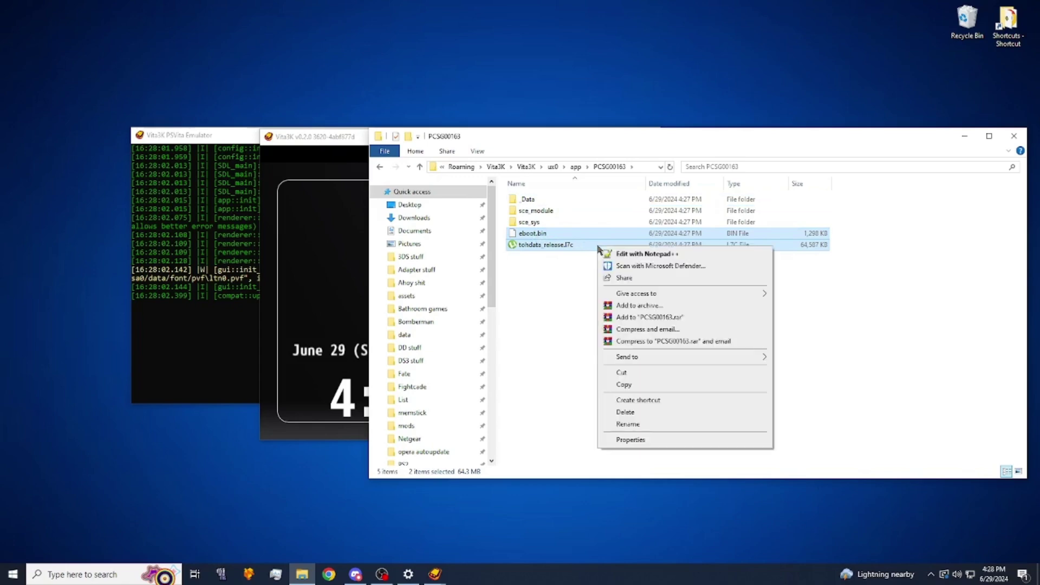
{"action": "left_click", "coordinate": [638, 373]}
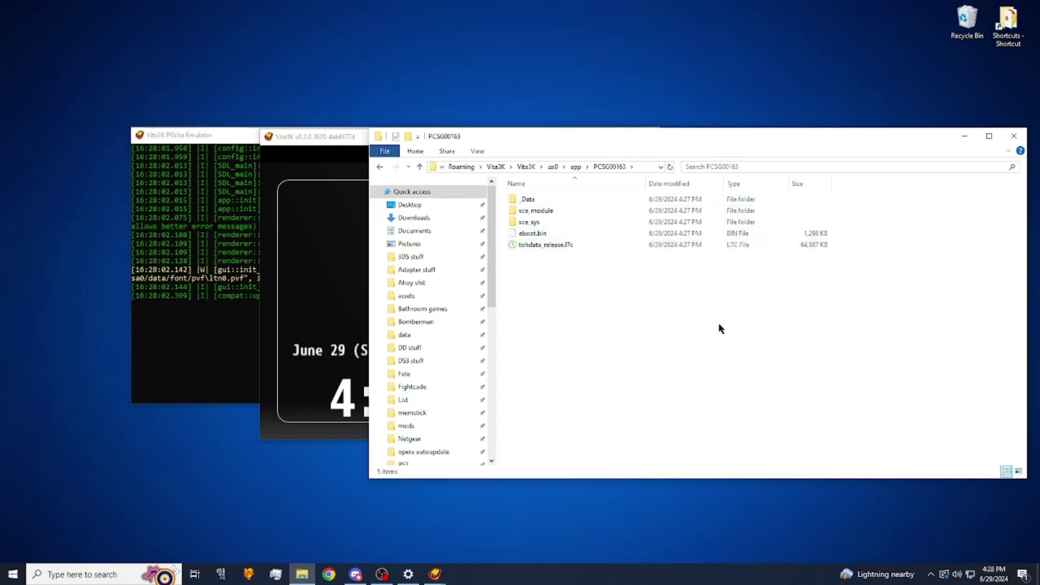
- Minimize the open windows and open the Game folder under Hearts IE > InfiniteEvolve-Patcher > Patcher
{"action": "left_click", "coordinate": [968, 137]}
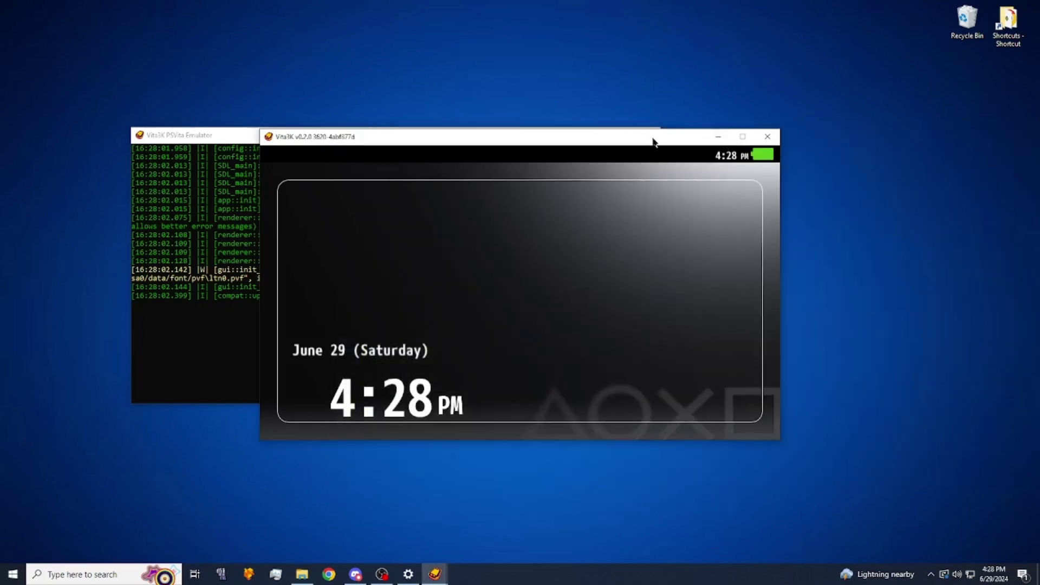
{"action": "left_click", "coordinate": [717, 136]}
{"action": "left_click", "coordinate": [604, 136]}
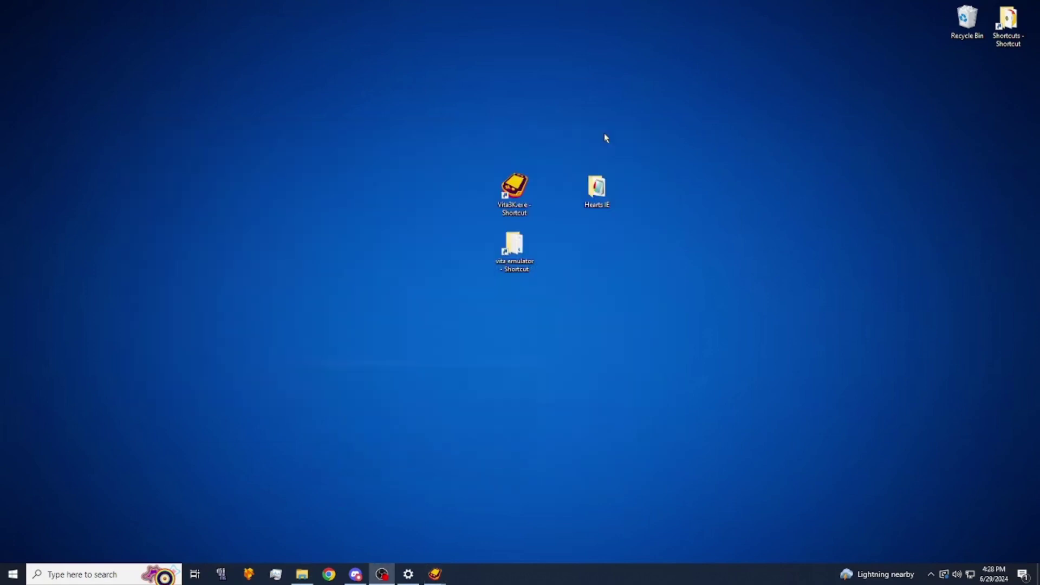
{"action": "double_click", "coordinate": [597, 189]}
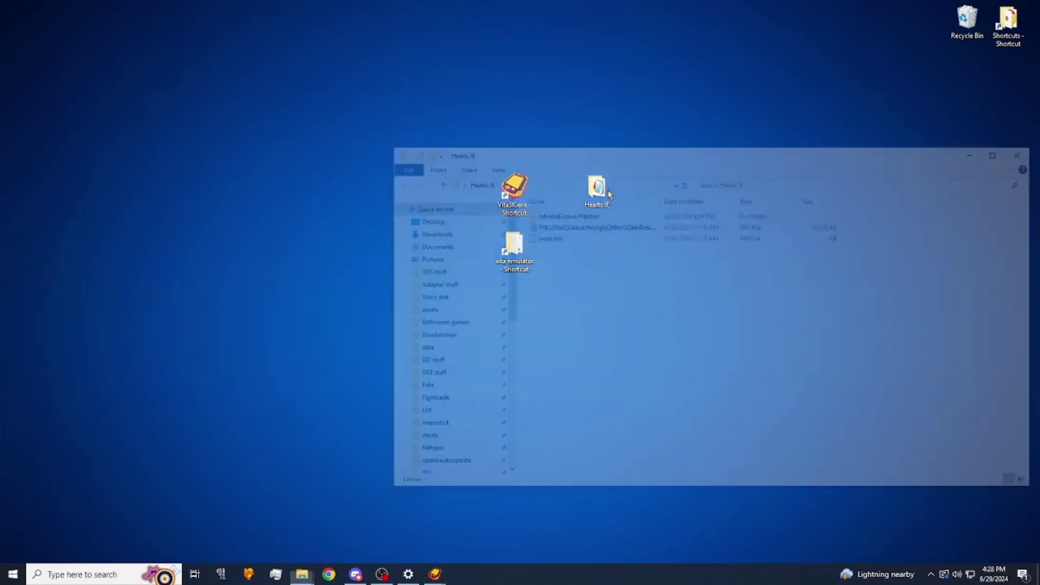
{"action": "left_click", "coordinate": [576, 213]}
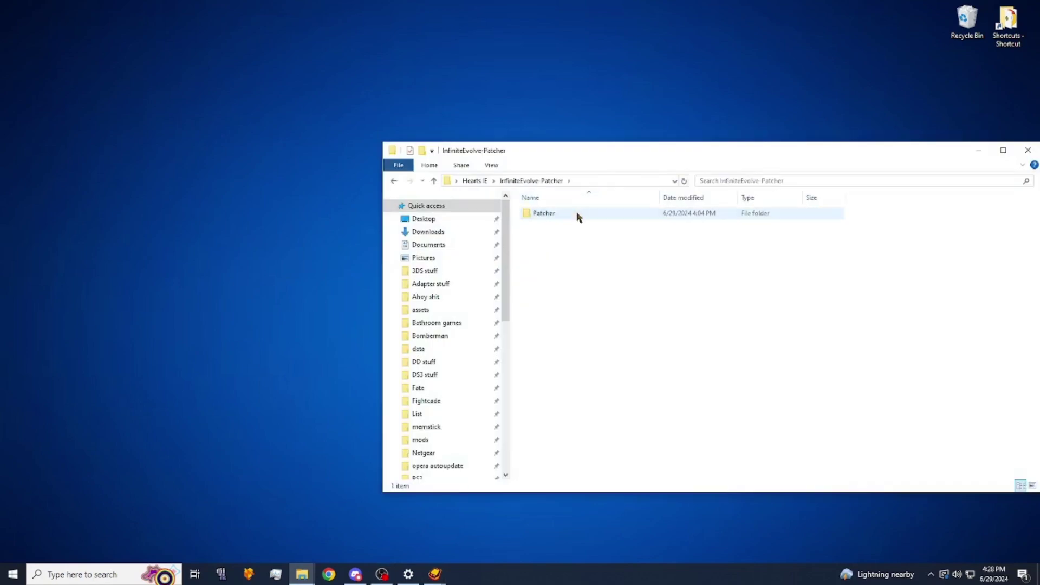
{"action": "double_click", "coordinate": [574, 213]}
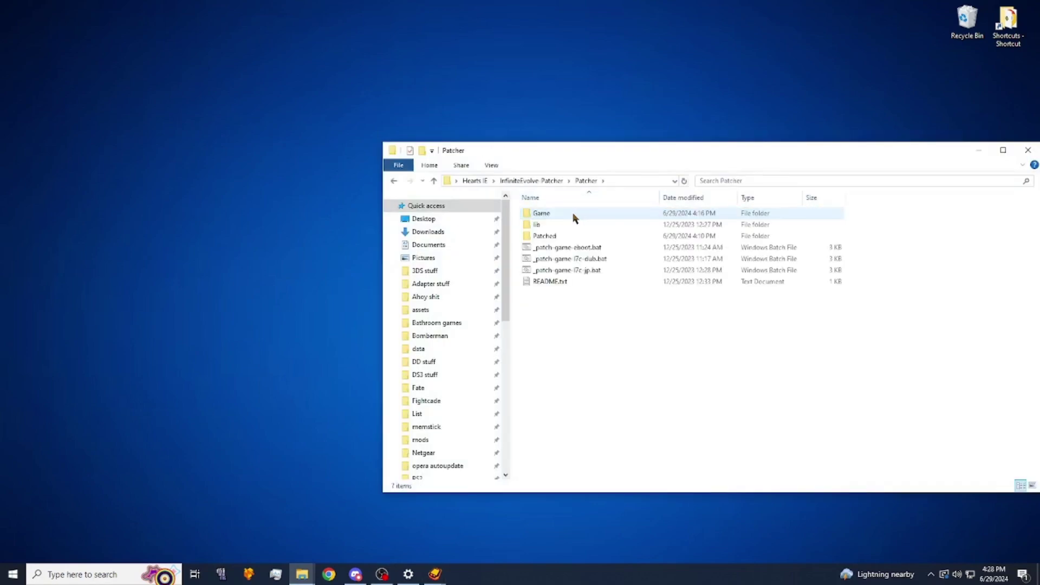
{"action": "left_click", "coordinate": [572, 214]}
{"action": "double_click", "coordinate": [574, 215]}
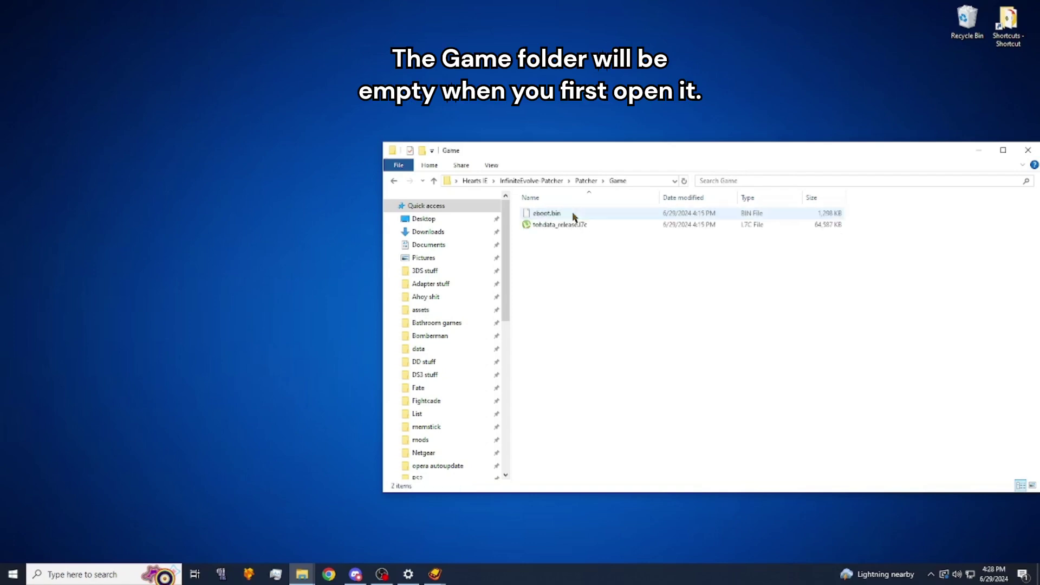
- Delete the old eboot.bin and tohdata_release.l7c from the Game folder and paste the cut game files in their place
{"action": "left_click_drag", "start_coordinate": [566, 248], "coordinate": [594, 216]}
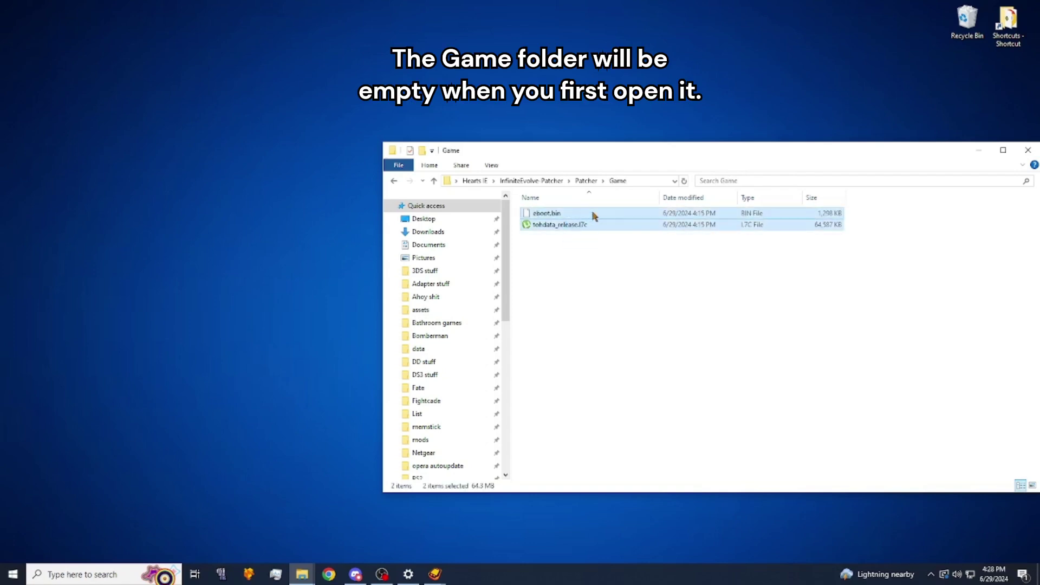
{"action": "key", "text": "Delete"}
{"action": "right_click", "coordinate": [557, 222]}
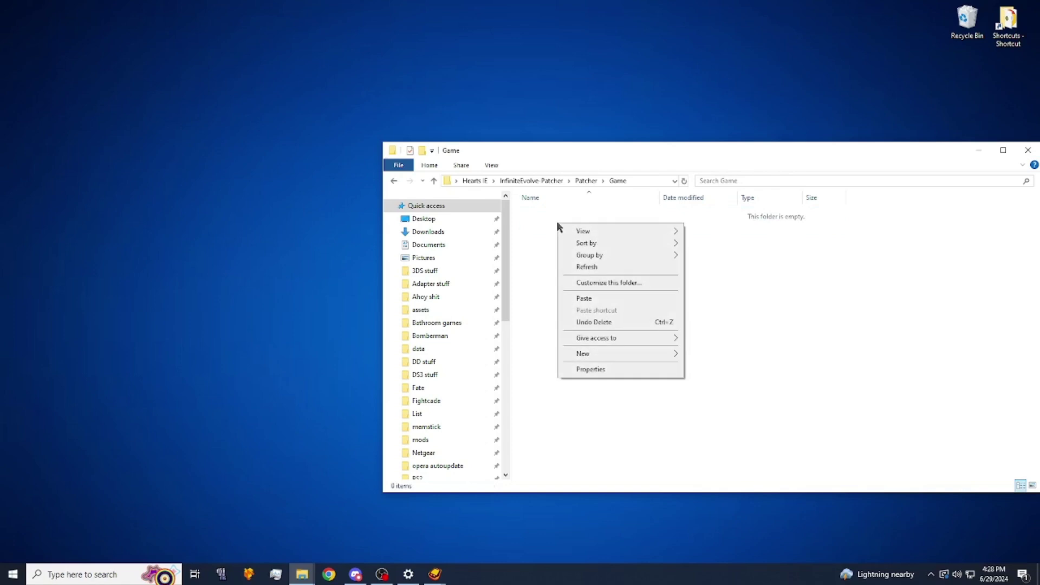
{"action": "left_click", "coordinate": [593, 298]}
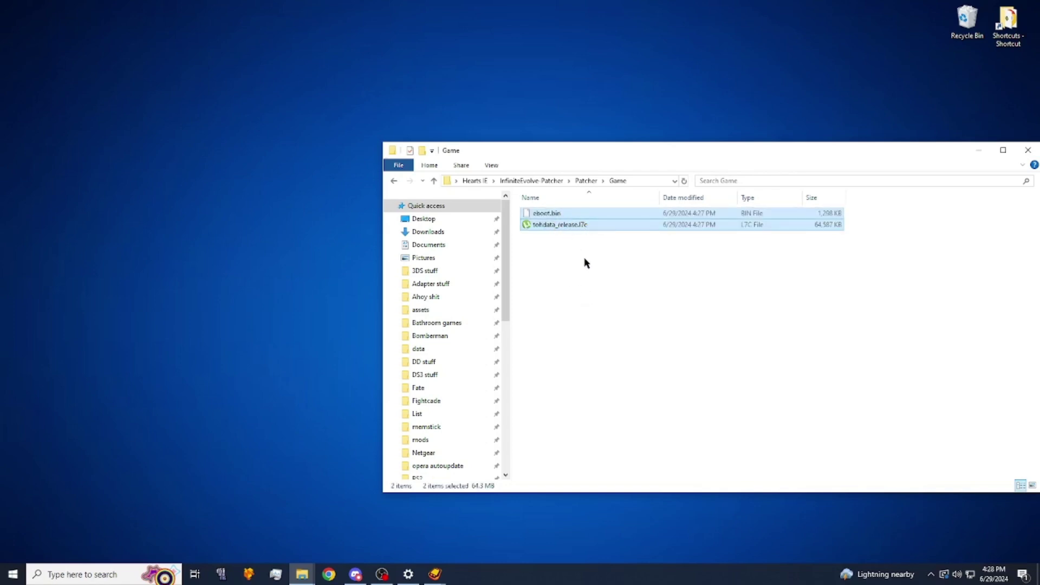
- Go back to the Patcher folder, run _patch-game-eboot.bat and close the resulting Patched folder window
{"action": "key", "text": "BackSpace"}
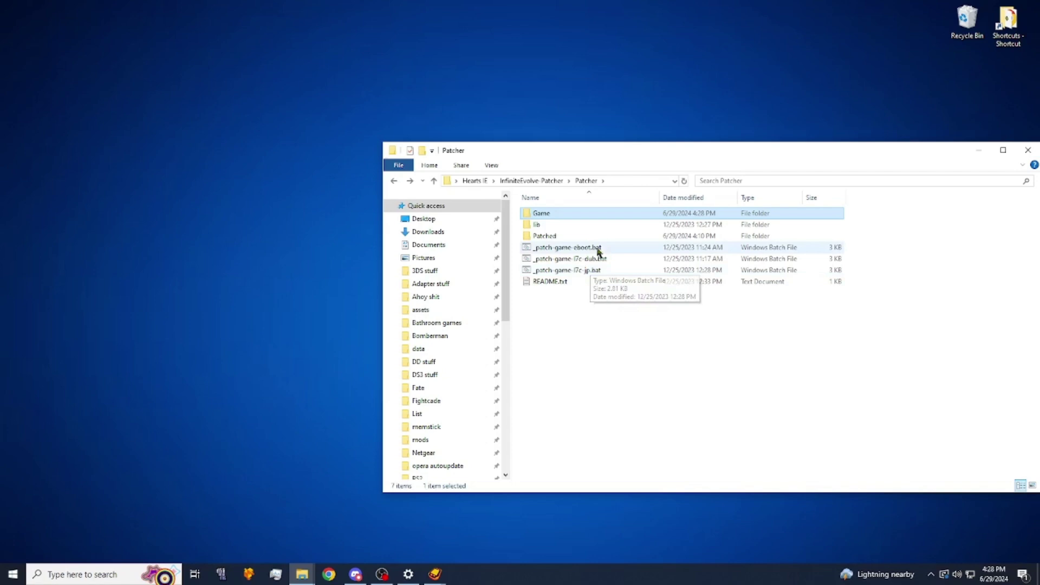
{"action": "double_click", "coordinate": [606, 248]}
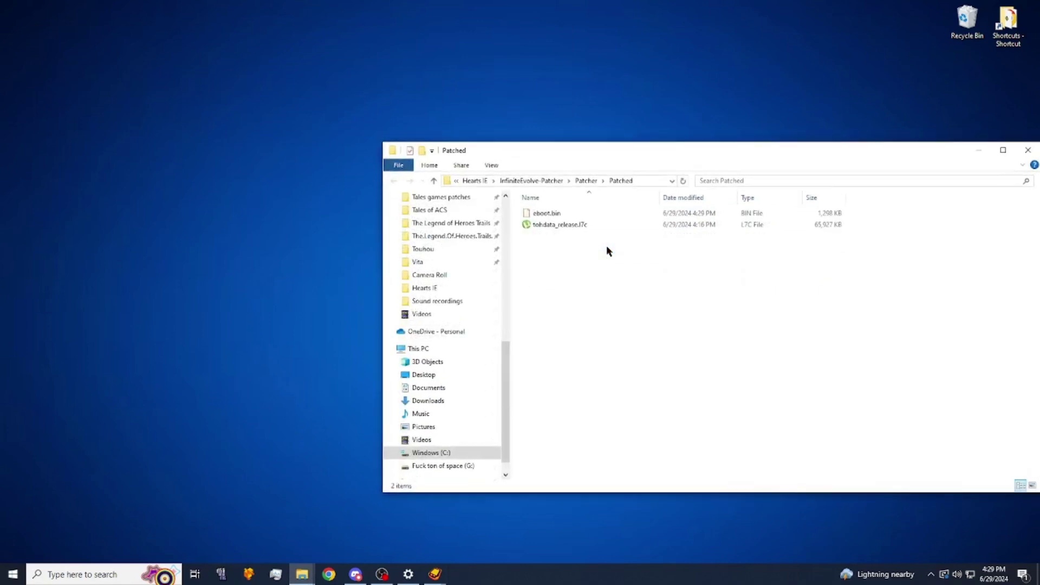
{"action": "left_click", "coordinate": [1027, 150]}
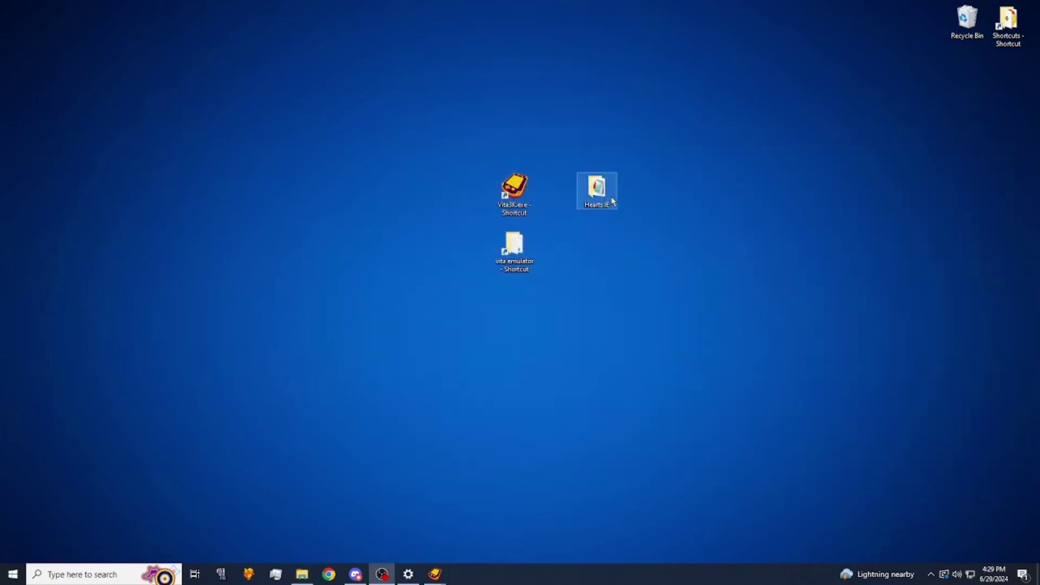
- Reopen Hearts IE > InfiniteEvolve-Patcher > Patcher from the desktop and run _patch-game-l7c-dub.bat
{"action": "double_click", "coordinate": [598, 197]}
{"action": "left_click", "coordinate": [571, 229]}
{"action": "double_click", "coordinate": [572, 228]}
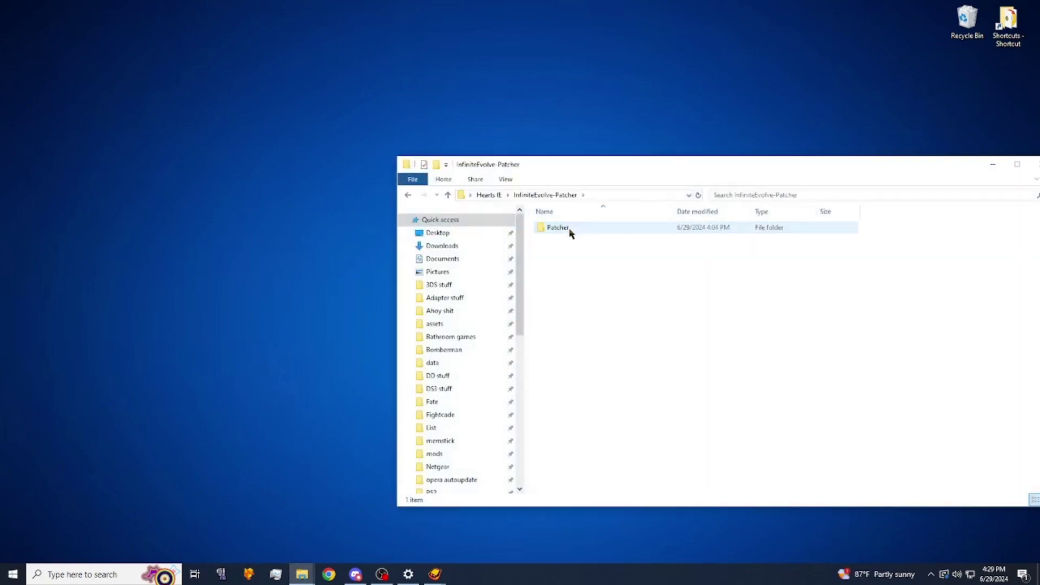
{"action": "double_click", "coordinate": [569, 231]}
{"action": "left_click", "coordinate": [572, 230]}
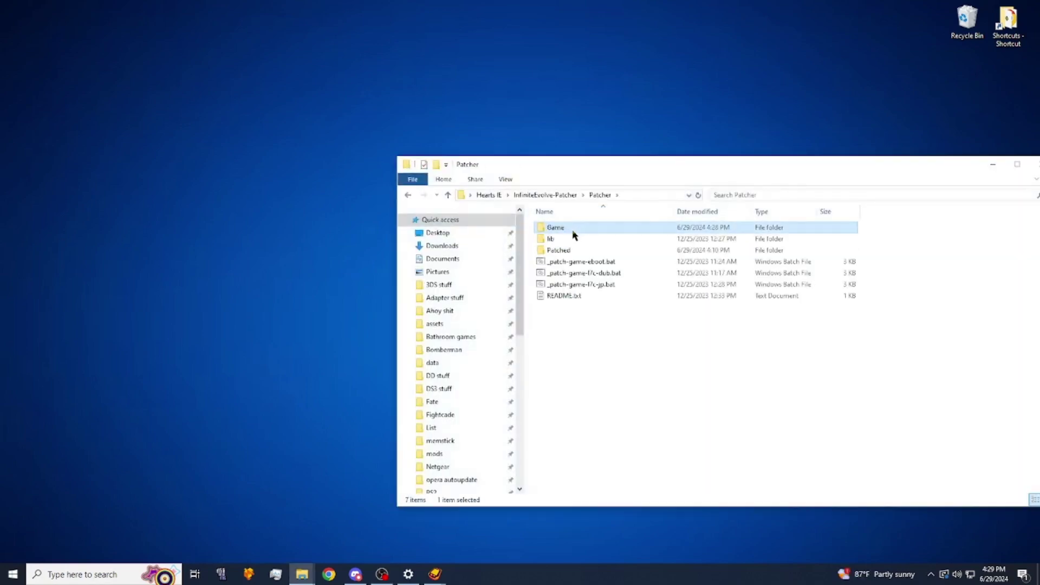
{"action": "double_click", "coordinate": [622, 274]}
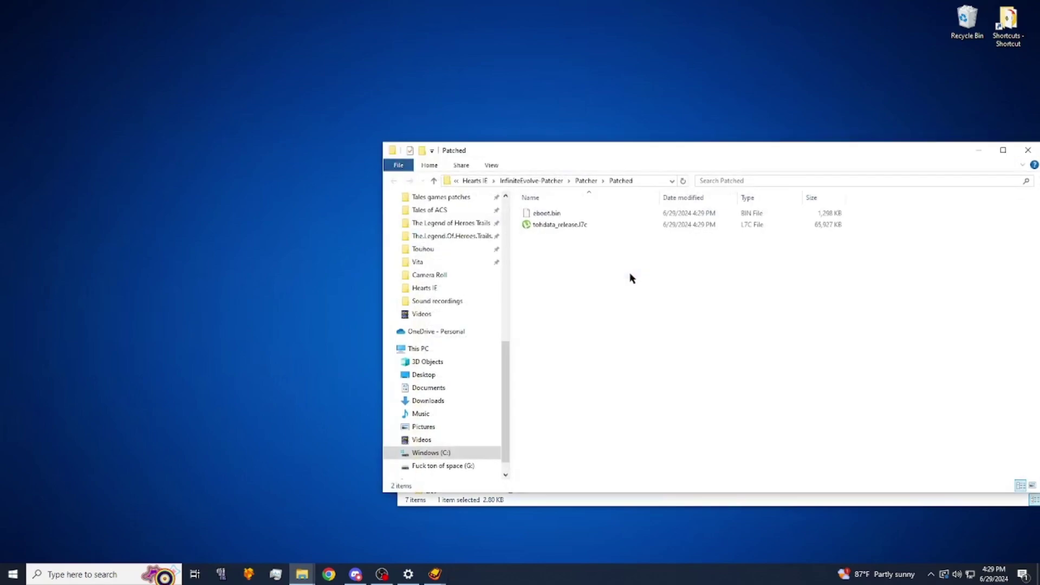
- Copy the patched eboot.bin and tohdata_release.l7c from the Patched folder into the emulator's PCSG00163 folder
{"action": "left_click_drag", "start_coordinate": [546, 247], "coordinate": [568, 214]}
{"action": "right_click", "coordinate": [605, 227]}
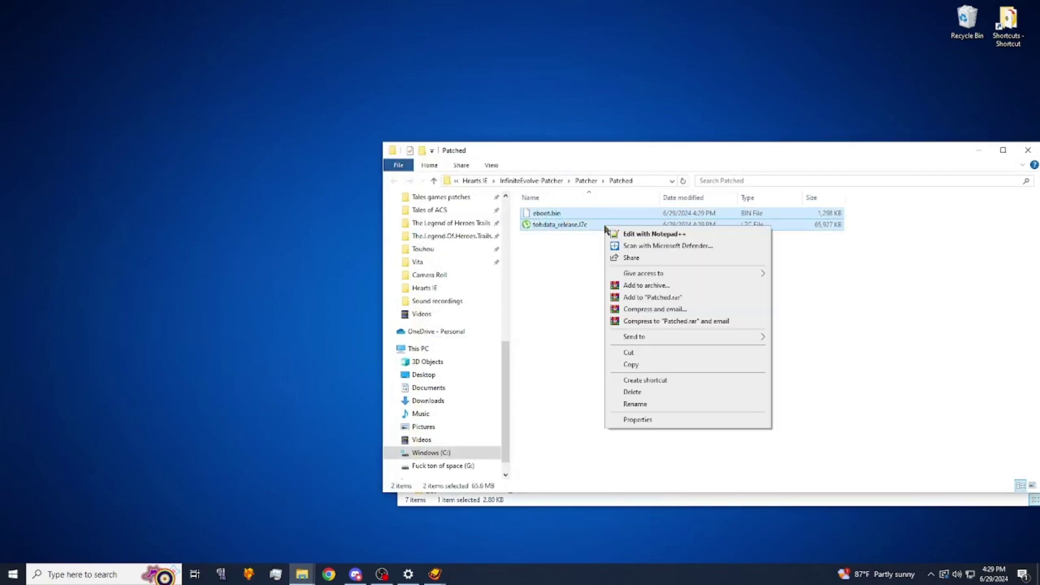
{"action": "left_click", "coordinate": [653, 368]}
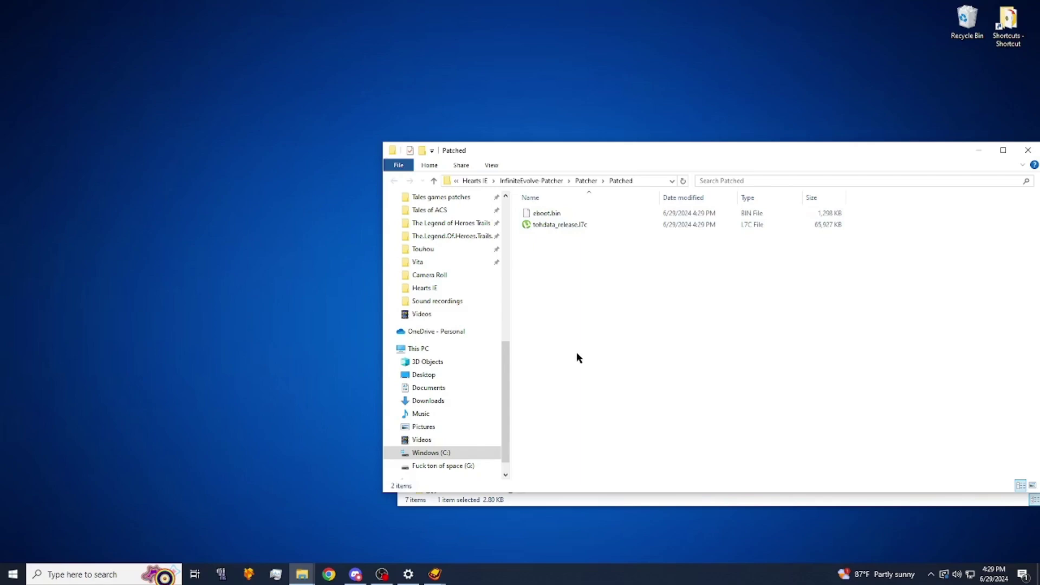
{"action": "left_click", "coordinate": [302, 574]}
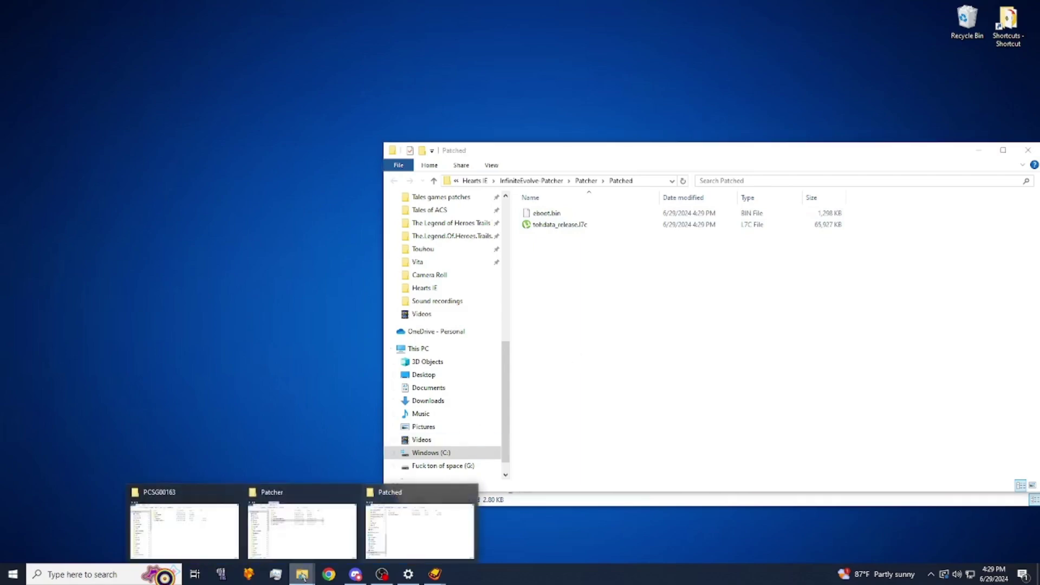
{"action": "mouse_move", "coordinate": [317, 535]}
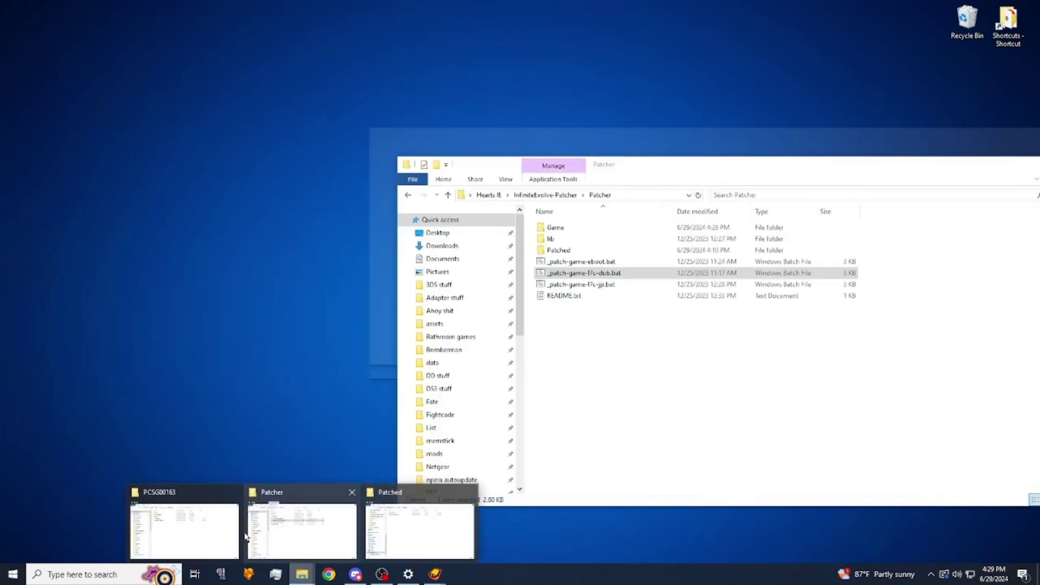
{"action": "left_click", "coordinate": [212, 535]}
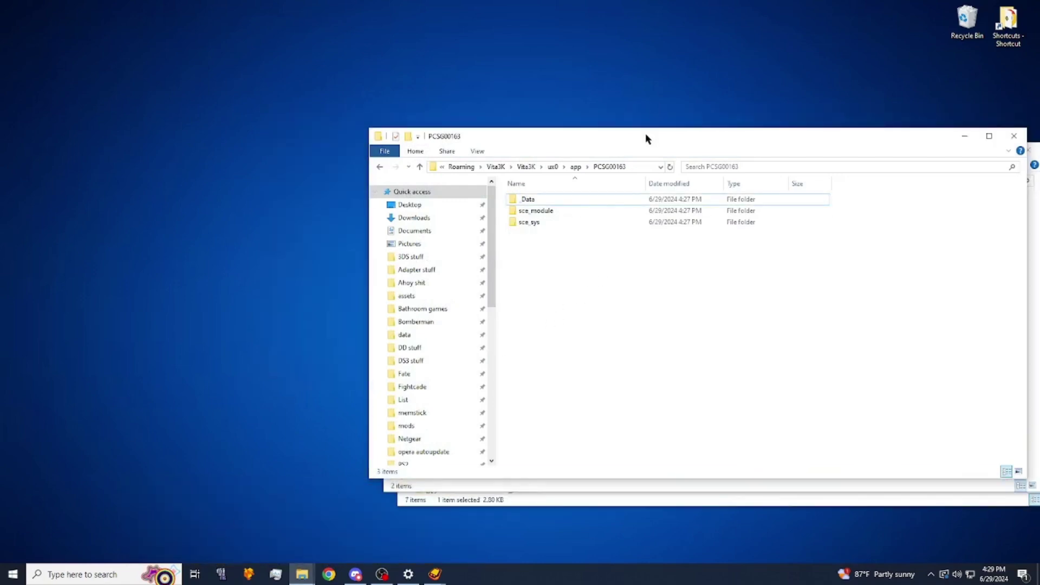
{"action": "left_click_drag", "start_coordinate": [645, 136], "coordinate": [549, 111]}
{"action": "right_click", "coordinate": [439, 226]}
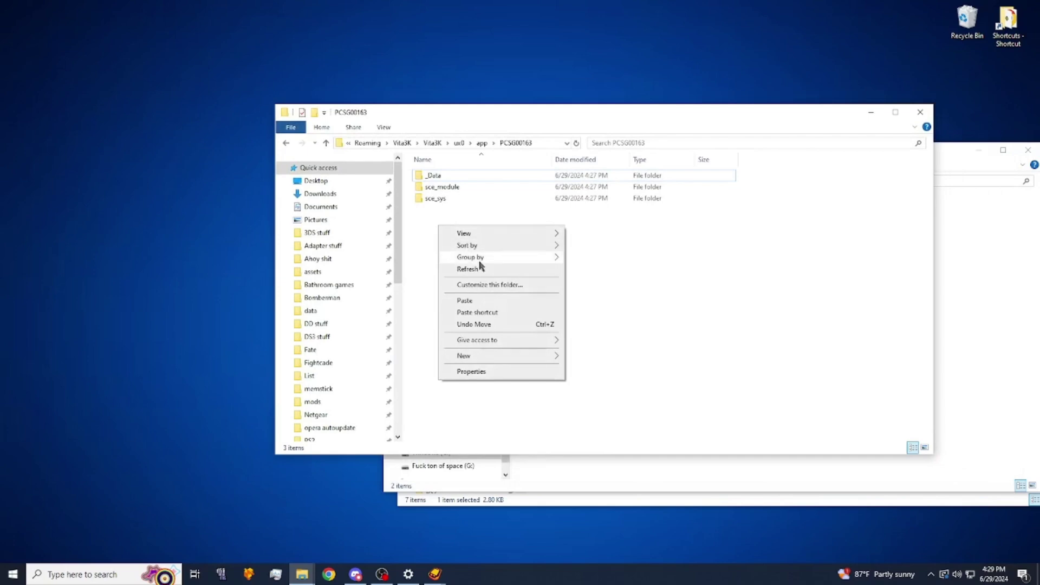
{"action": "left_click", "coordinate": [479, 301]}
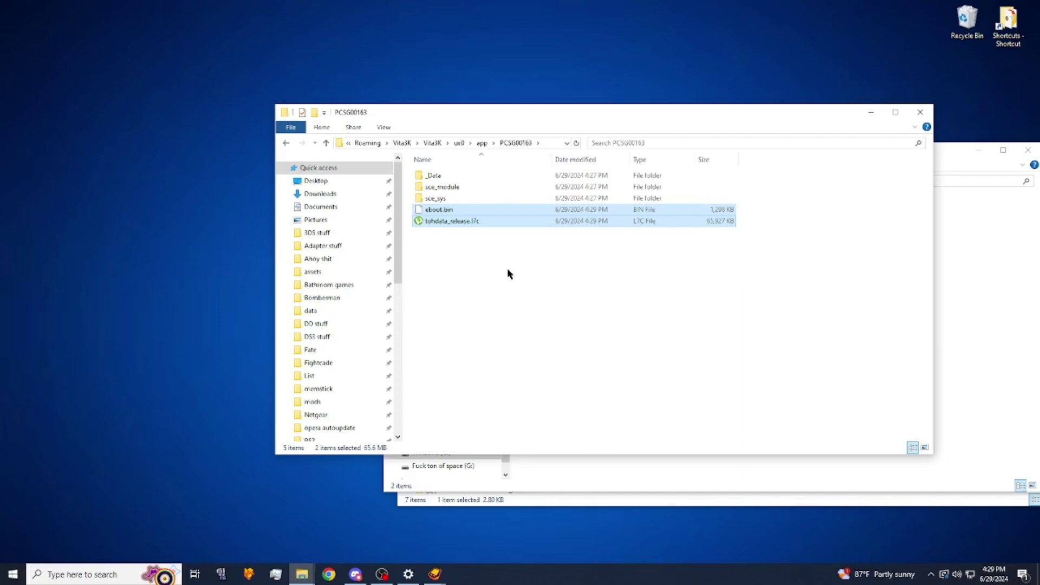
- Close the PCSG00163, Patched and Patcher folder windows
{"action": "left_click", "coordinate": [919, 112]}
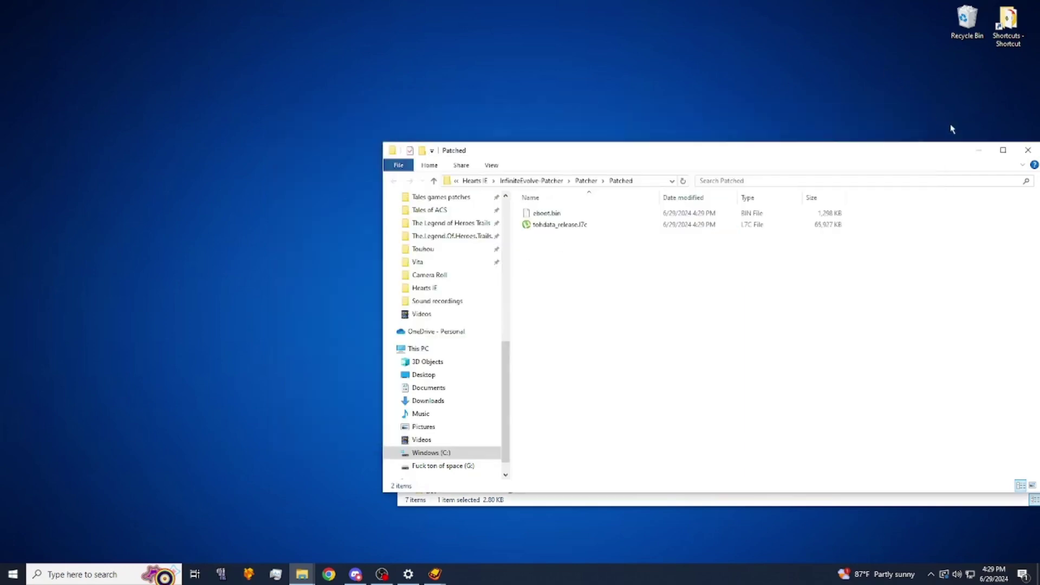
{"action": "left_click", "coordinate": [1027, 150]}
{"action": "left_click_drag", "start_coordinate": [920, 170], "coordinate": [763, 142]}
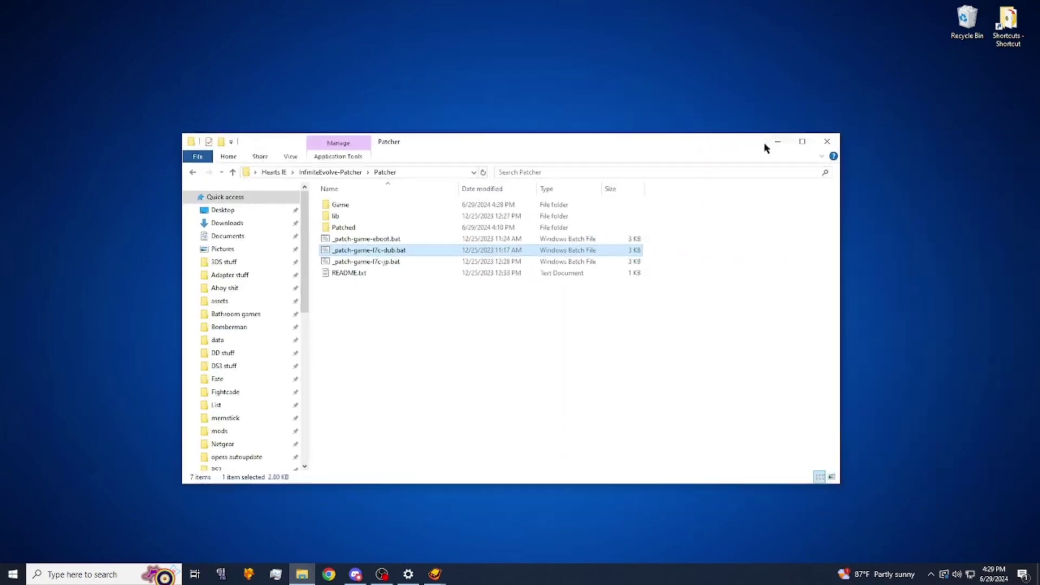
{"action": "left_click", "coordinate": [828, 142]}
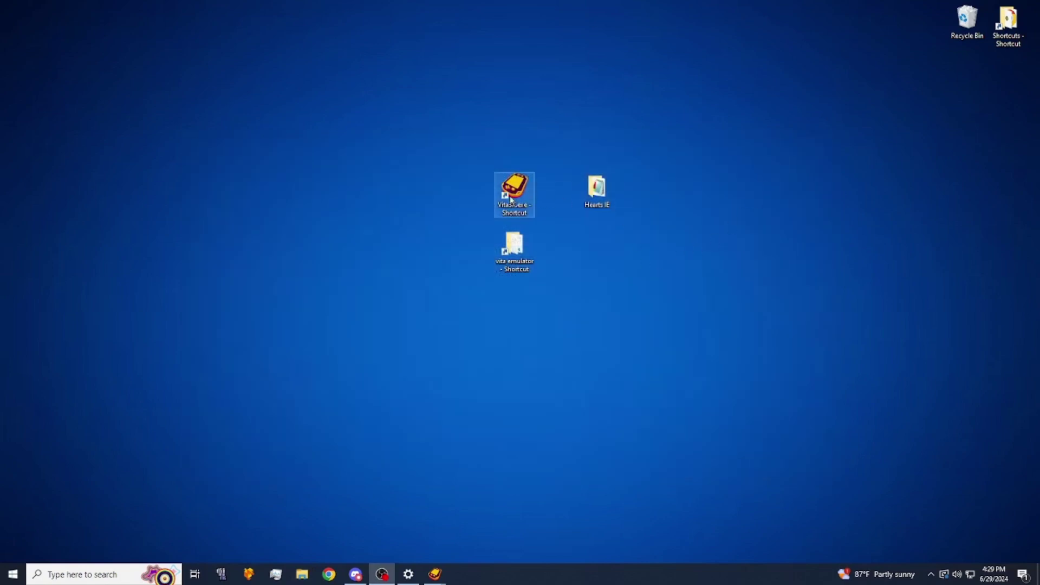
- Switch to Vita3K, dismiss its clock screen, start Tales of Hearts R Infinite Evolve and maximize the game window
{"action": "left_click", "coordinate": [468, 536]}
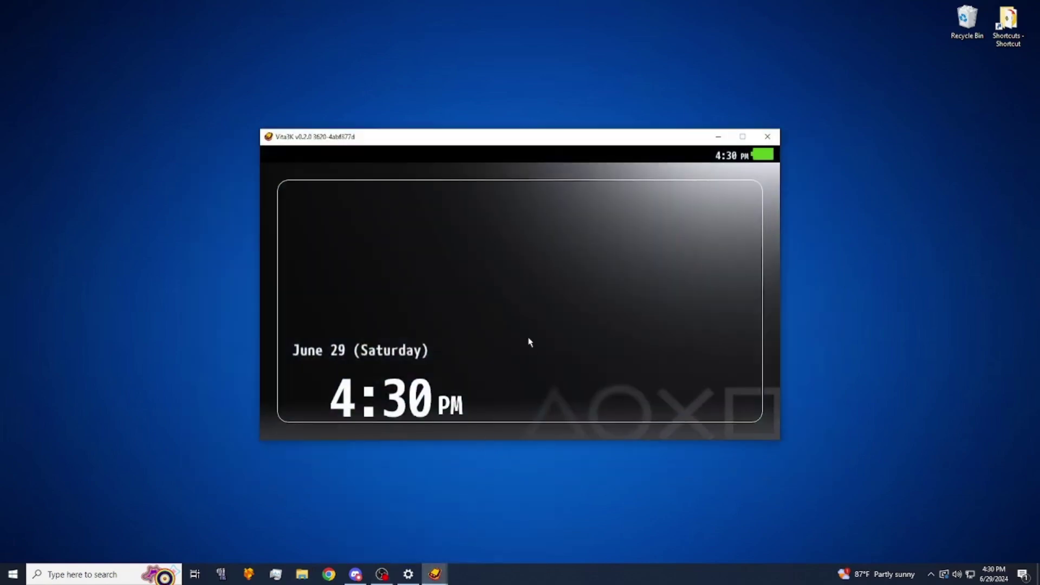
{"action": "left_click", "coordinate": [531, 341]}
{"action": "left_click", "coordinate": [418, 372]}
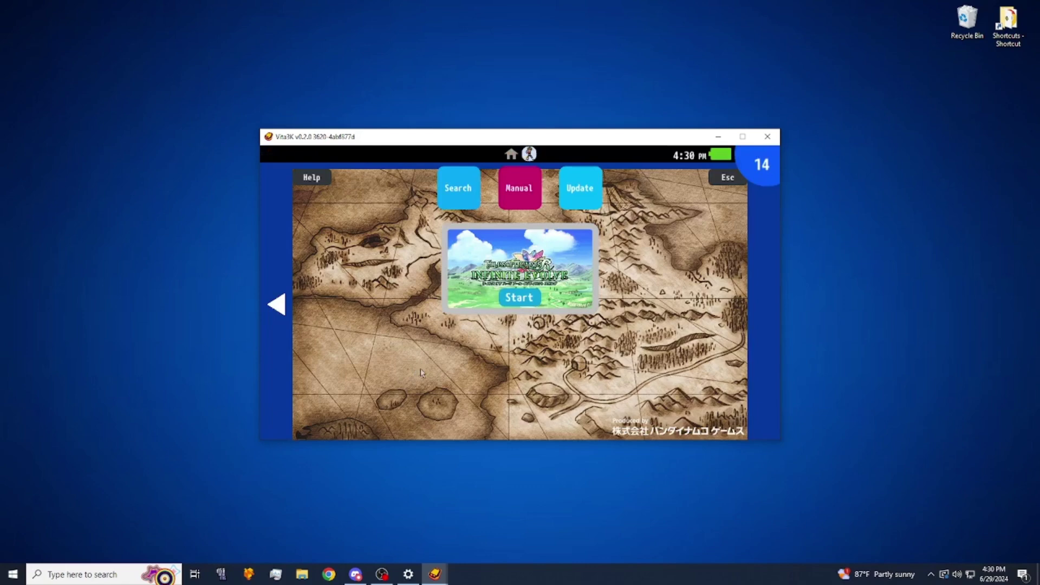
{"action": "left_click", "coordinate": [505, 298]}
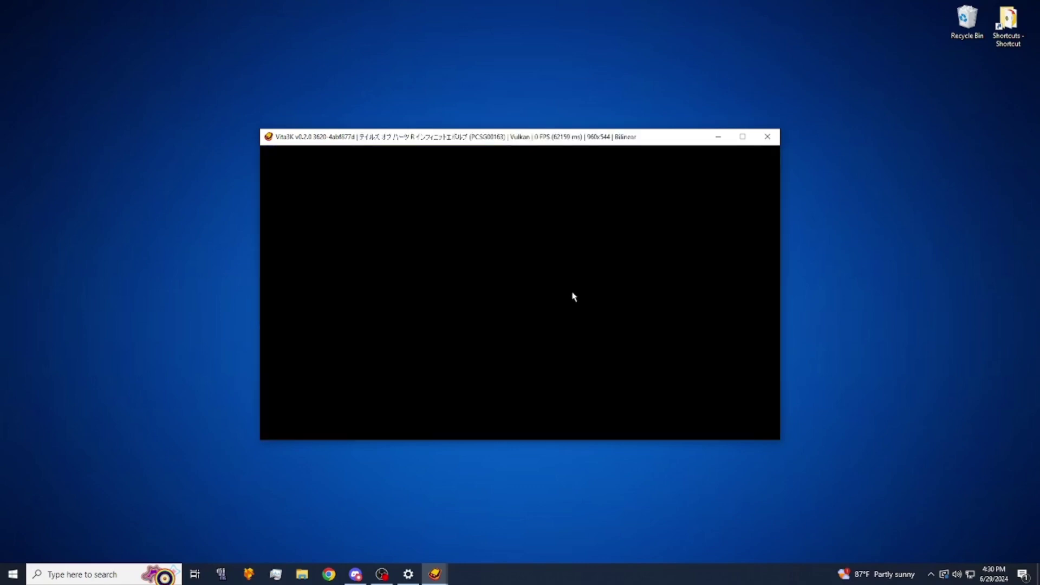
{"action": "left_click", "coordinate": [743, 136]}
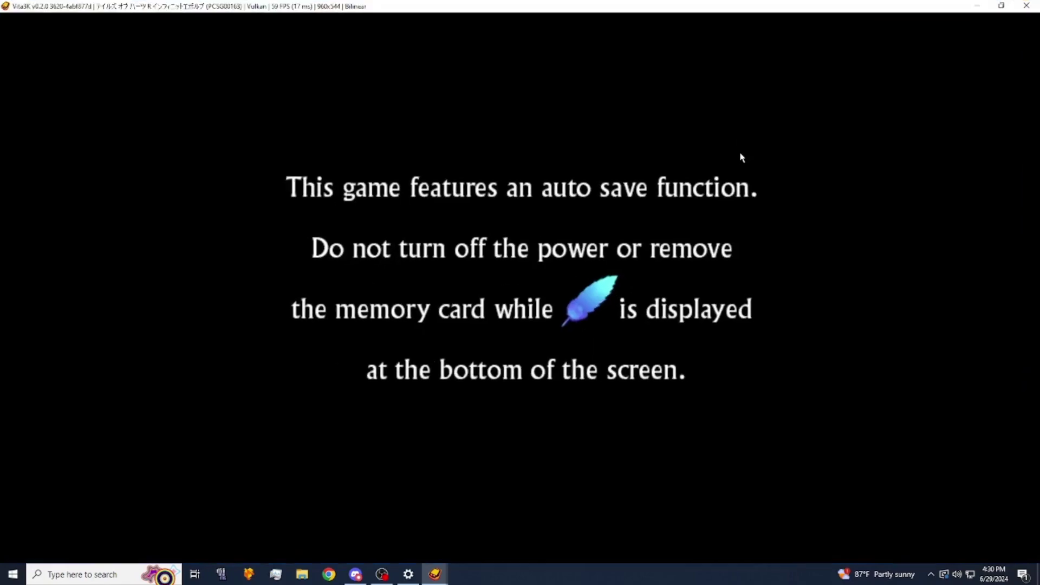